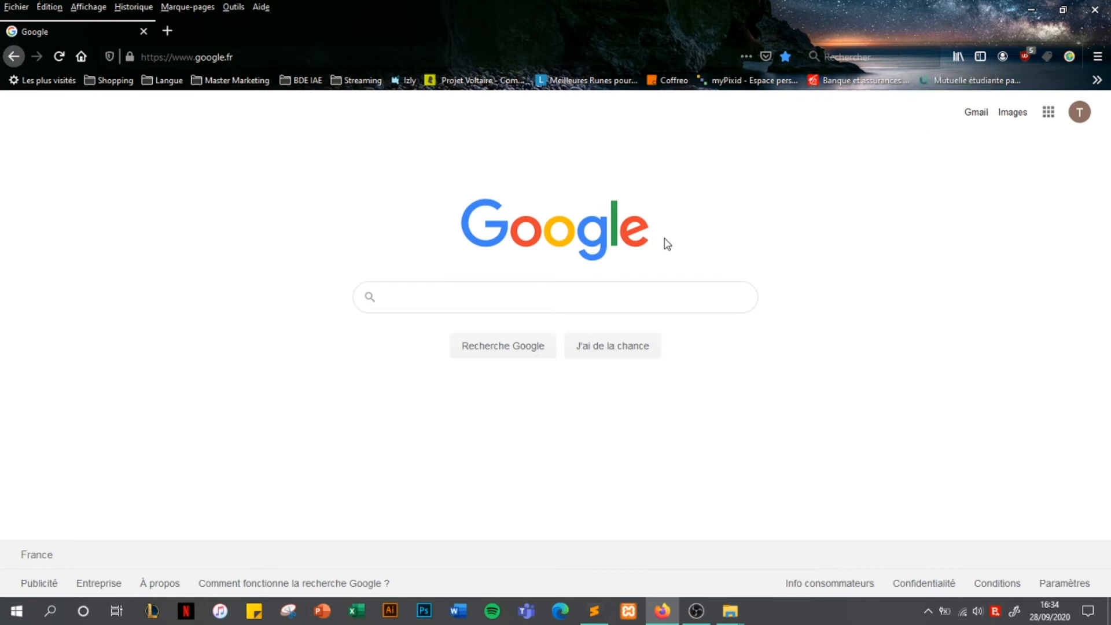
Search Google for matomo and open the official 'Télécharger Matomo' page
left_click(547, 300)
type("matomo")
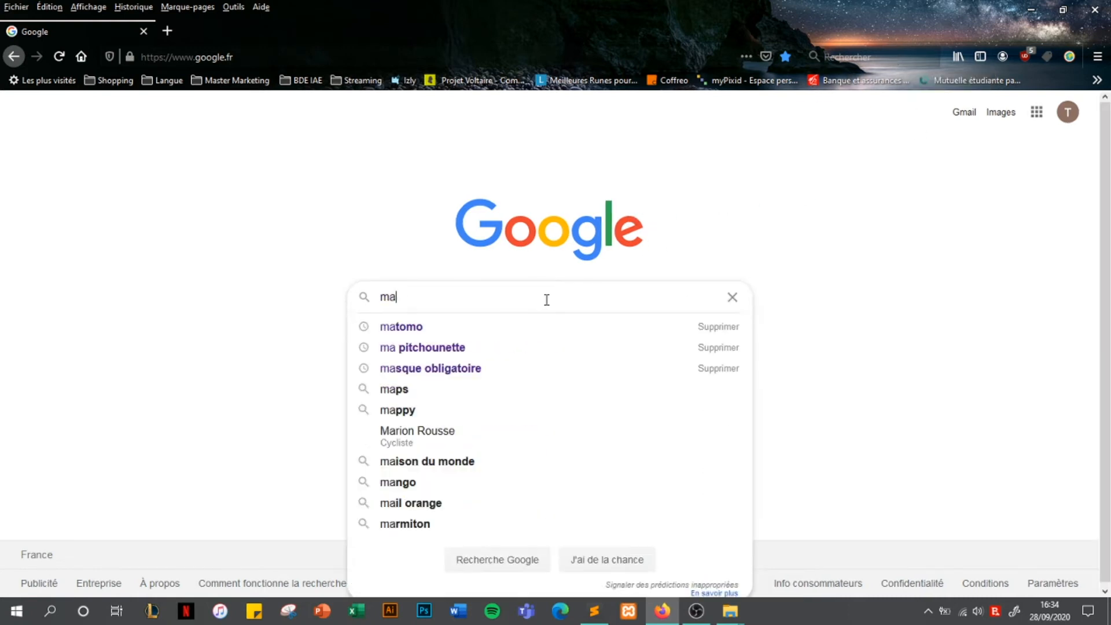
left_click(426, 323)
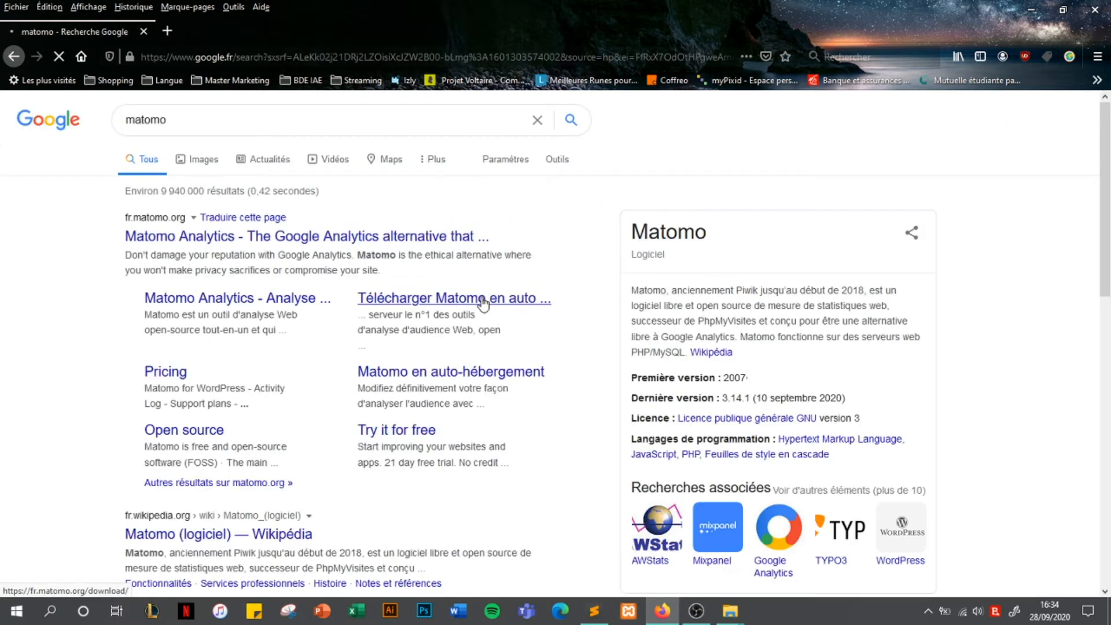
left_click(420, 309)
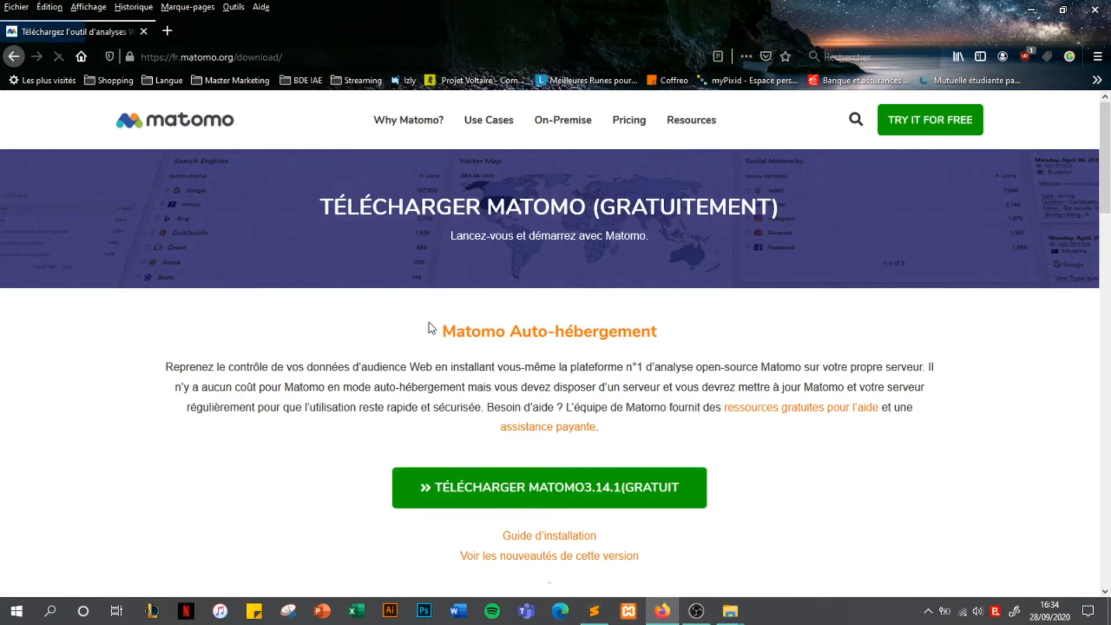
Save matomo-latest.zip to disk and check its download progress
left_click(587, 493)
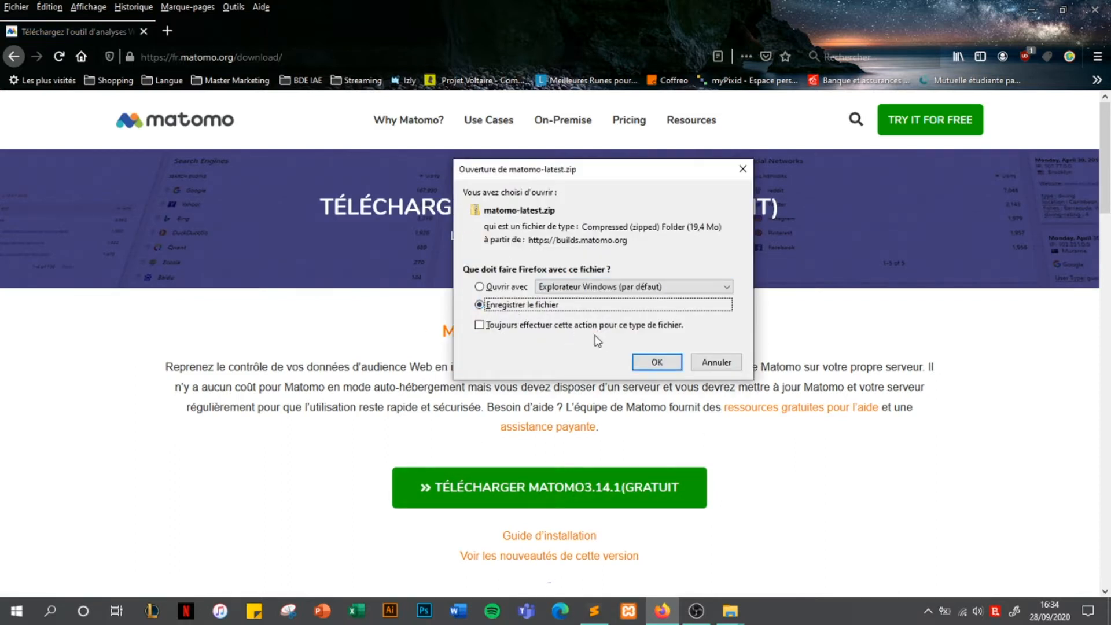
left_click(664, 368)
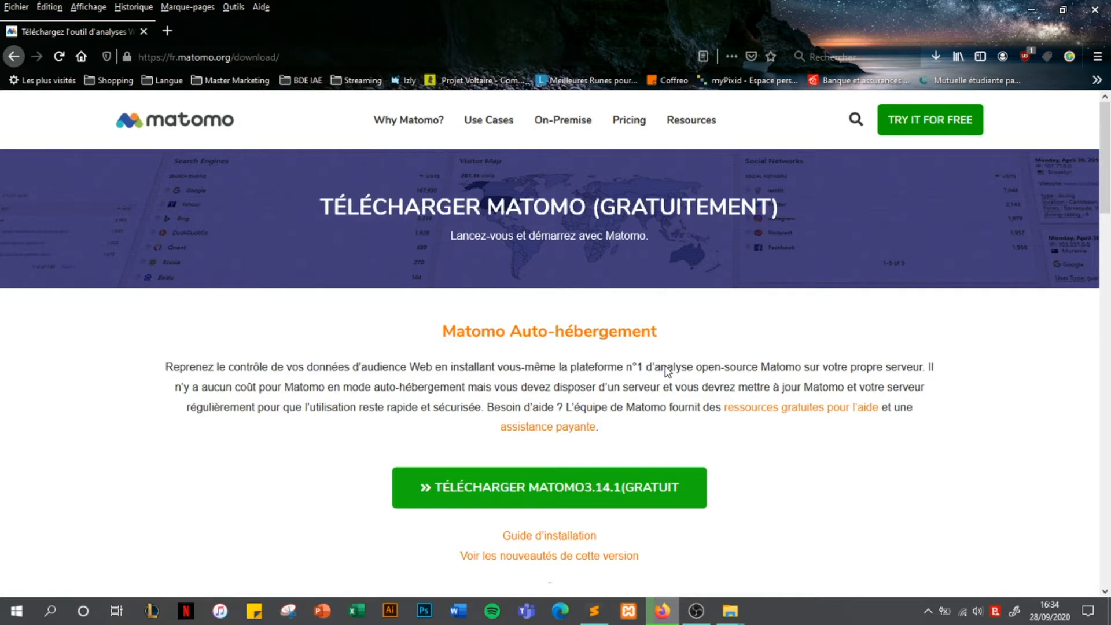
left_click(937, 53)
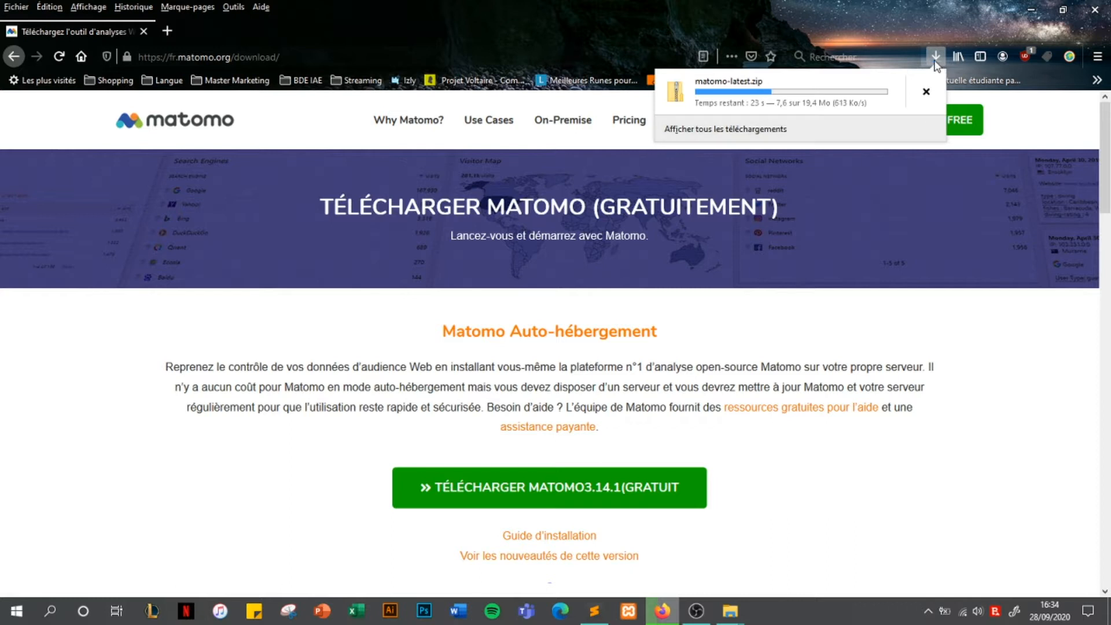
left_click(935, 58)
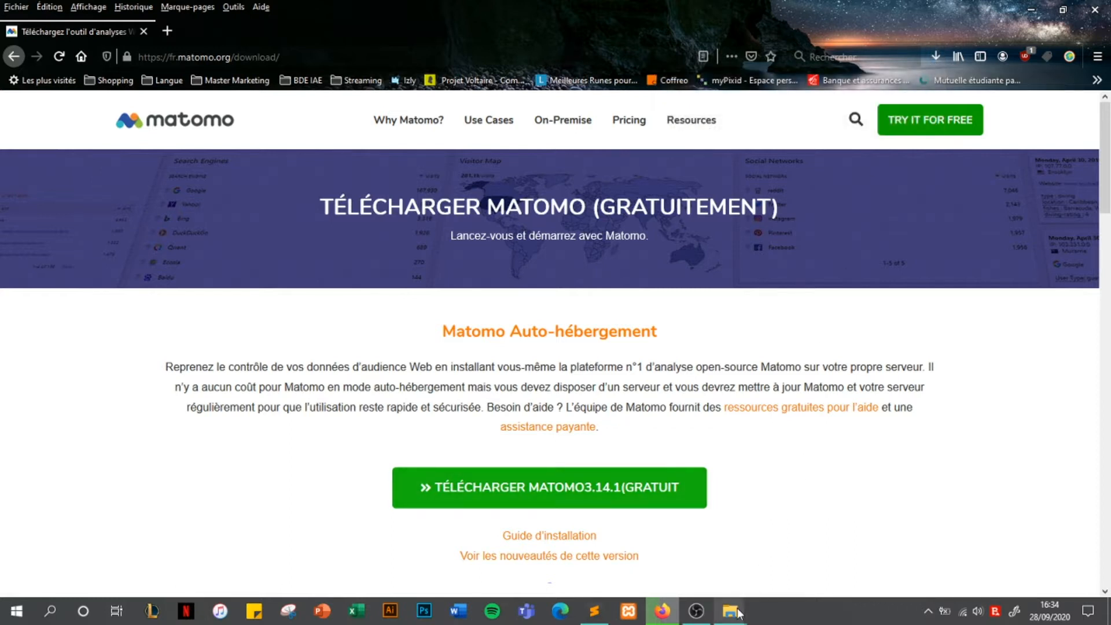
Watch Firefox's downloads panel until matomo-latest.zip finishes downloading
mouse_move(730, 610)
left_click(704, 564)
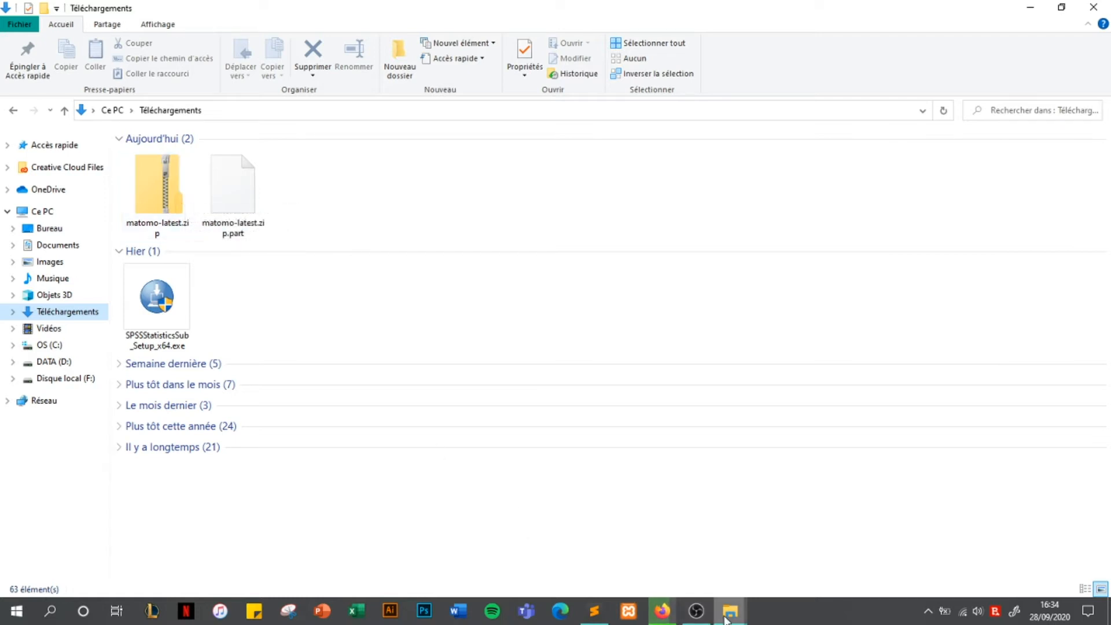
mouse_move(675, 619)
mouse_move(733, 609)
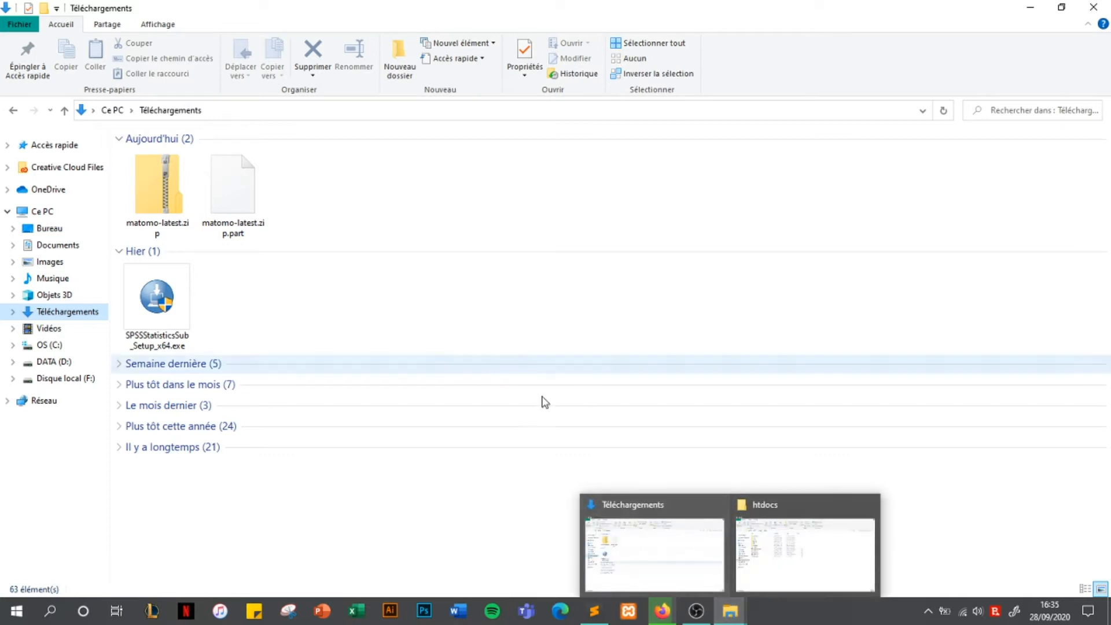
left_click(670, 610)
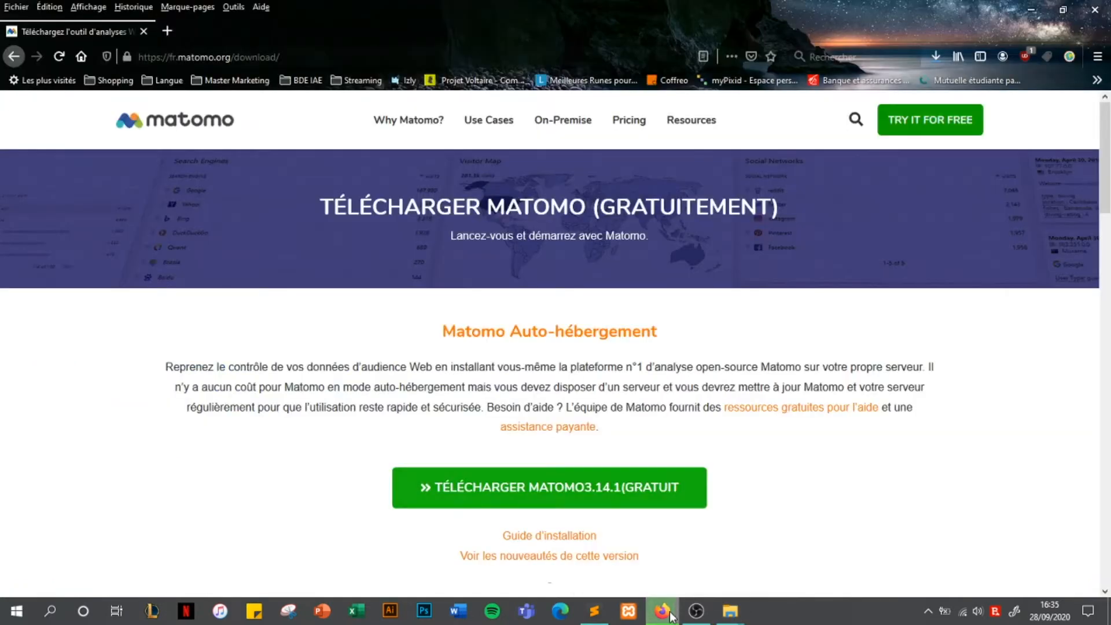
left_click(936, 57)
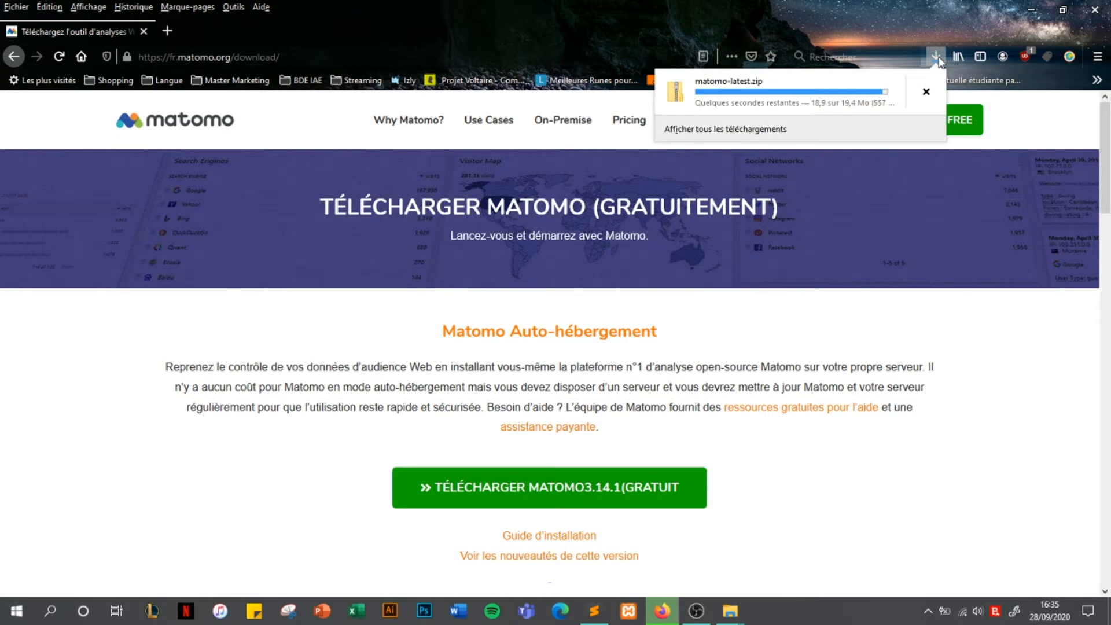
Select matomo-latest.zip in the Téléchargements folder and bring up its context menu
mouse_move(730, 610)
left_click(687, 555)
left_click(171, 197)
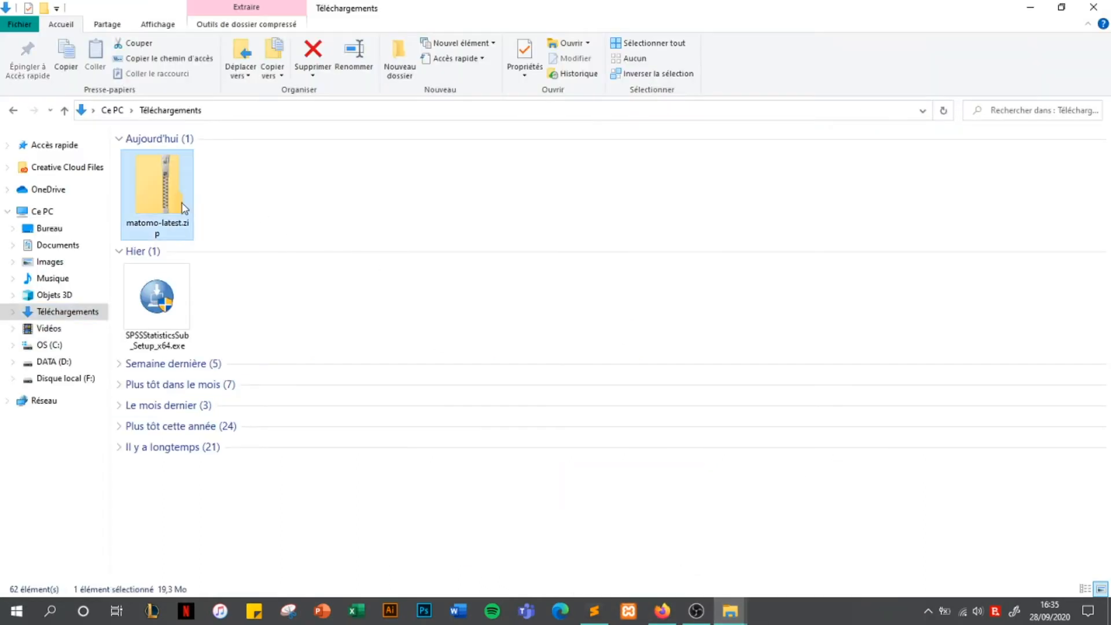
right_click(150, 208)
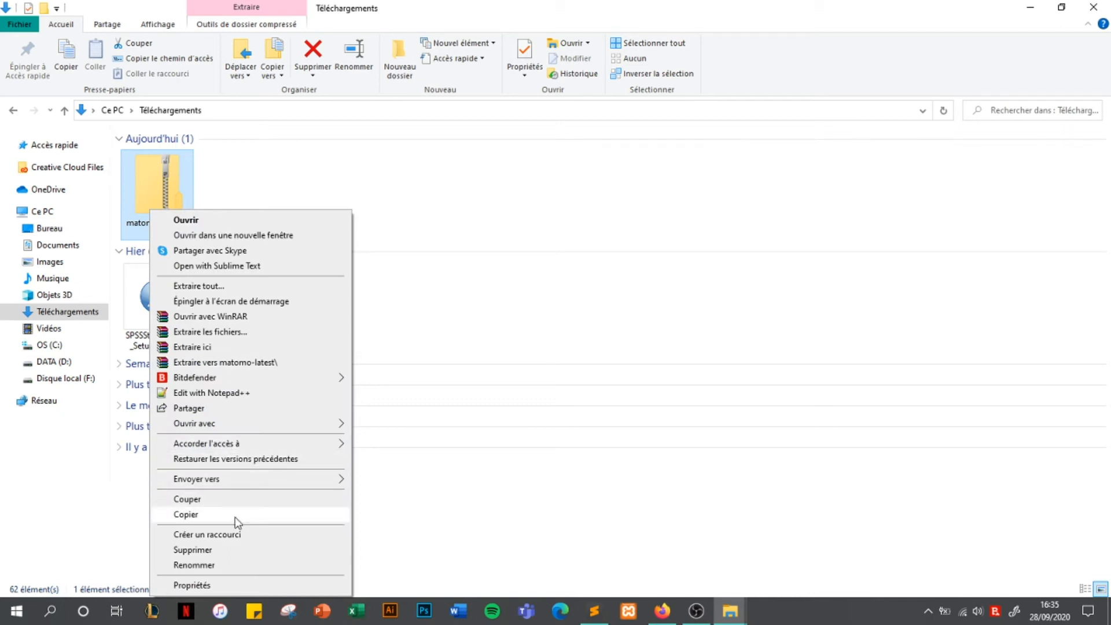
Extract all of matomo-latest.zip into C:\xampp\htdocs\Monsite
left_click(223, 288)
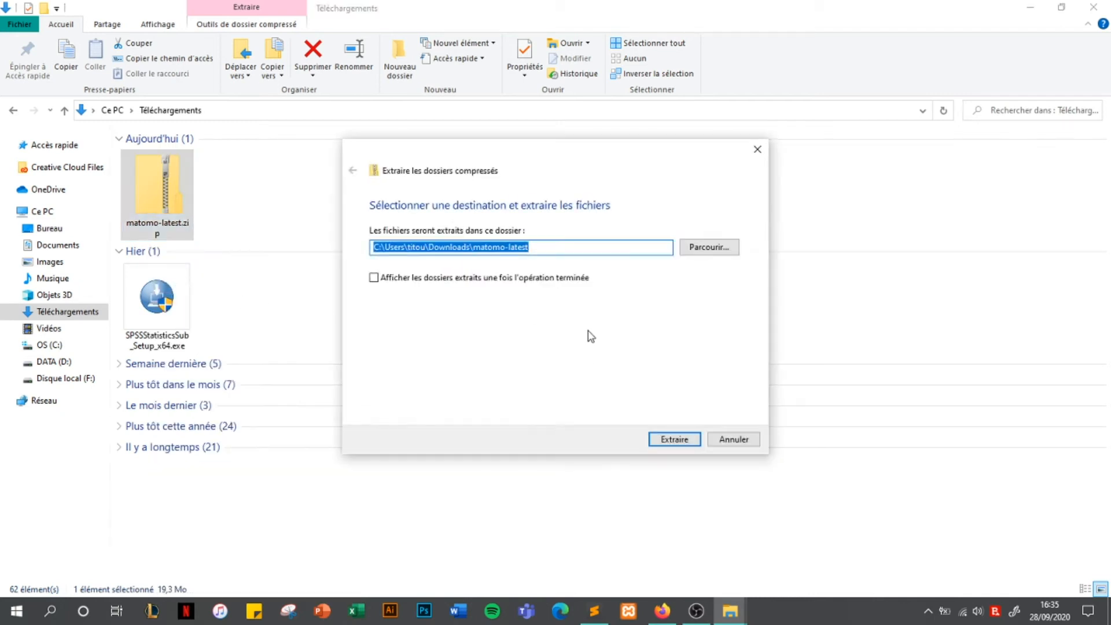
left_click(700, 249)
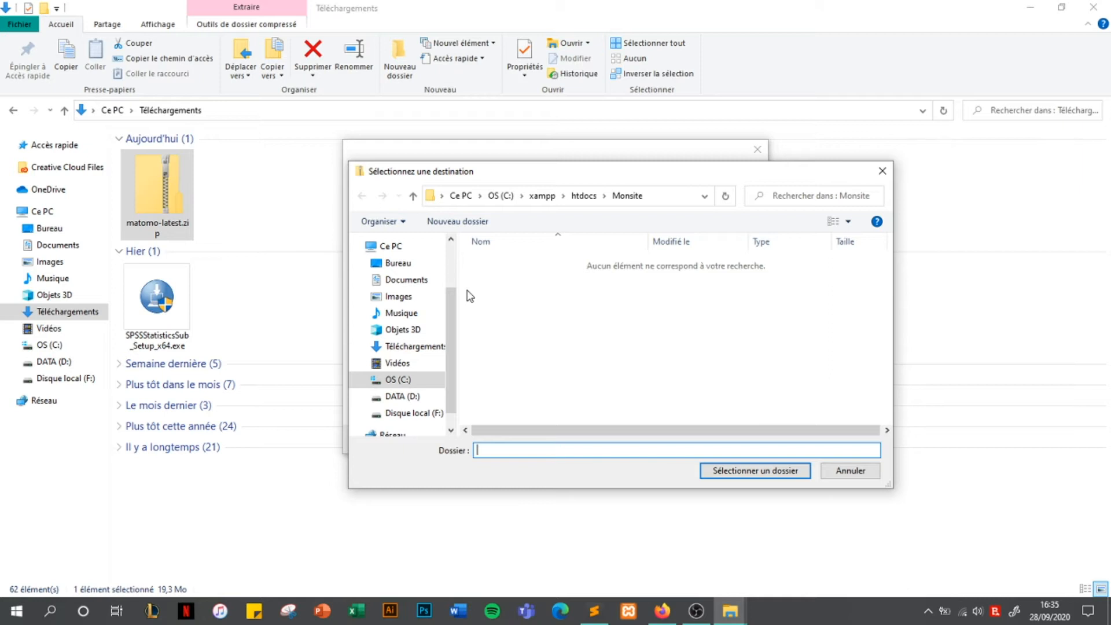
left_click(543, 197)
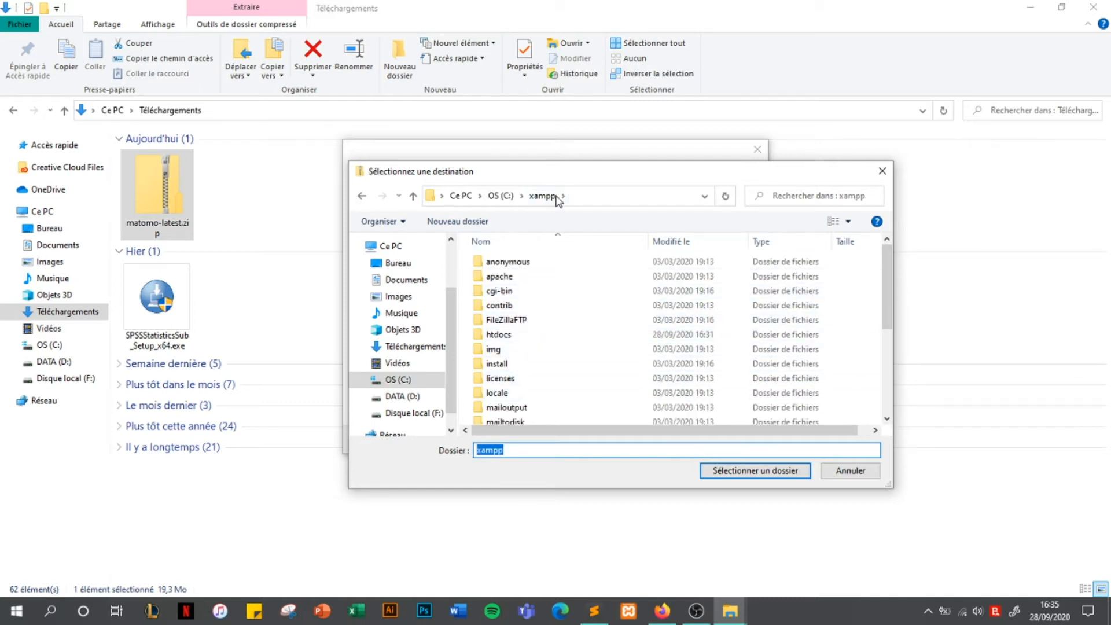
double_click(510, 339)
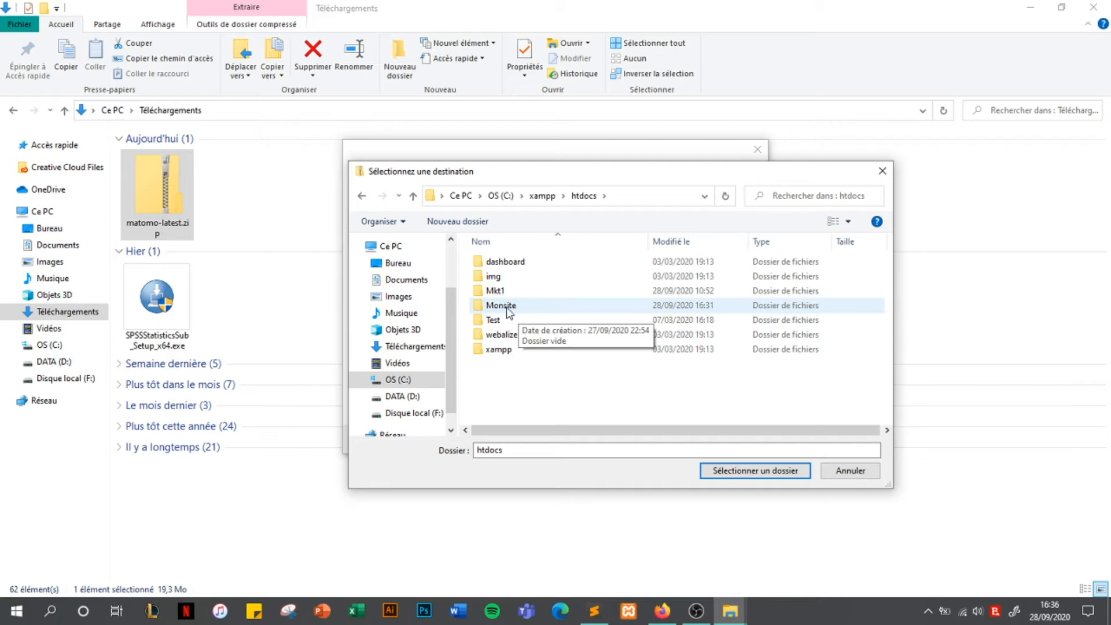
double_click(523, 308)
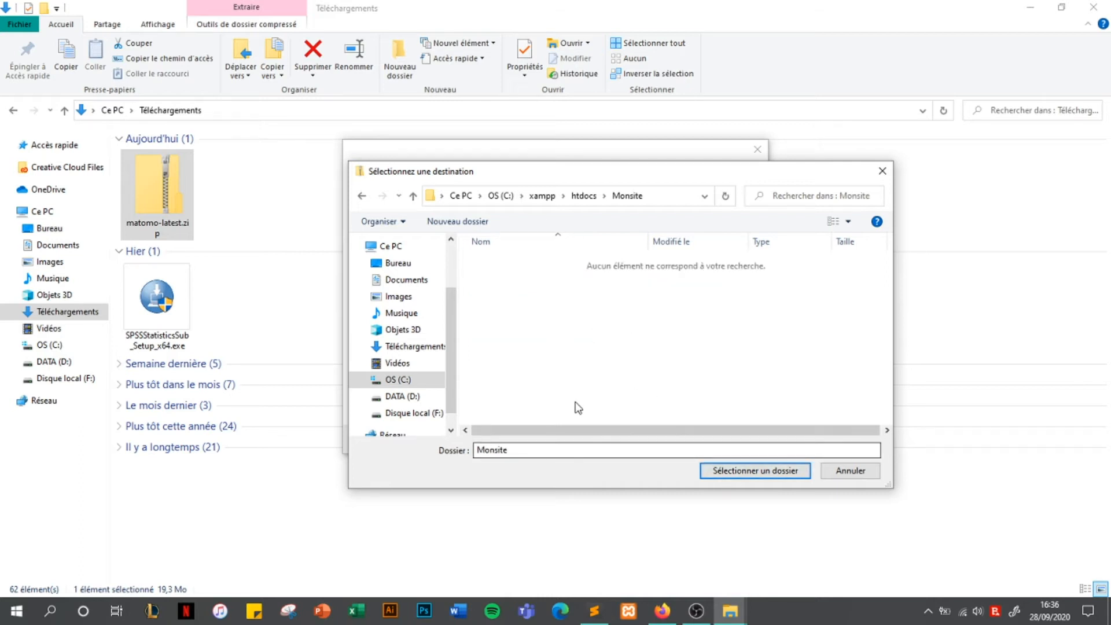
left_click(728, 473)
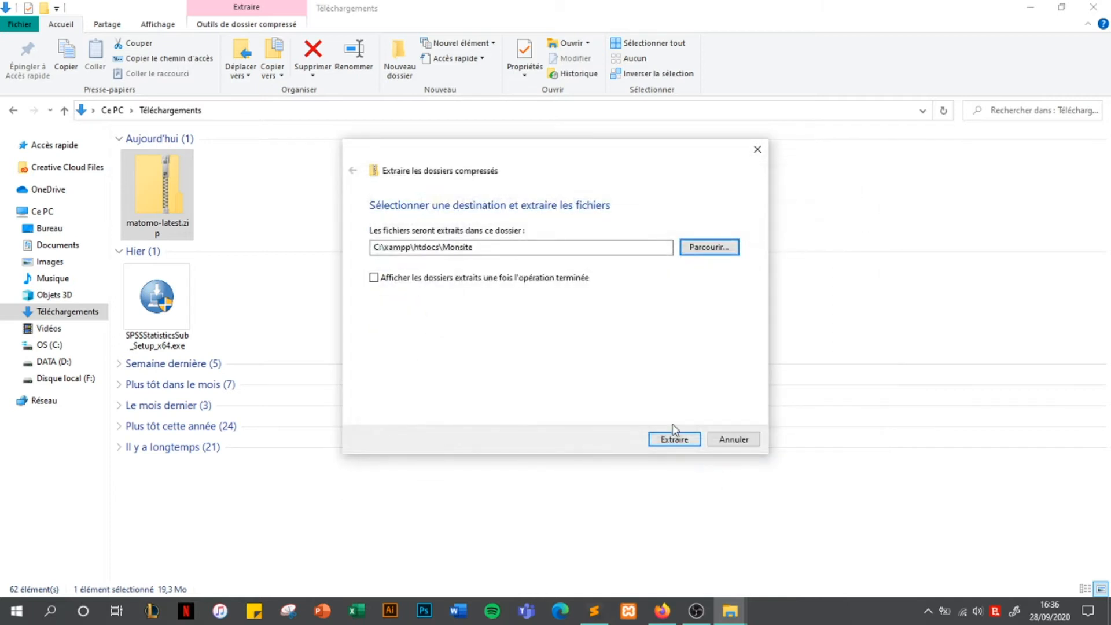
left_click(691, 442)
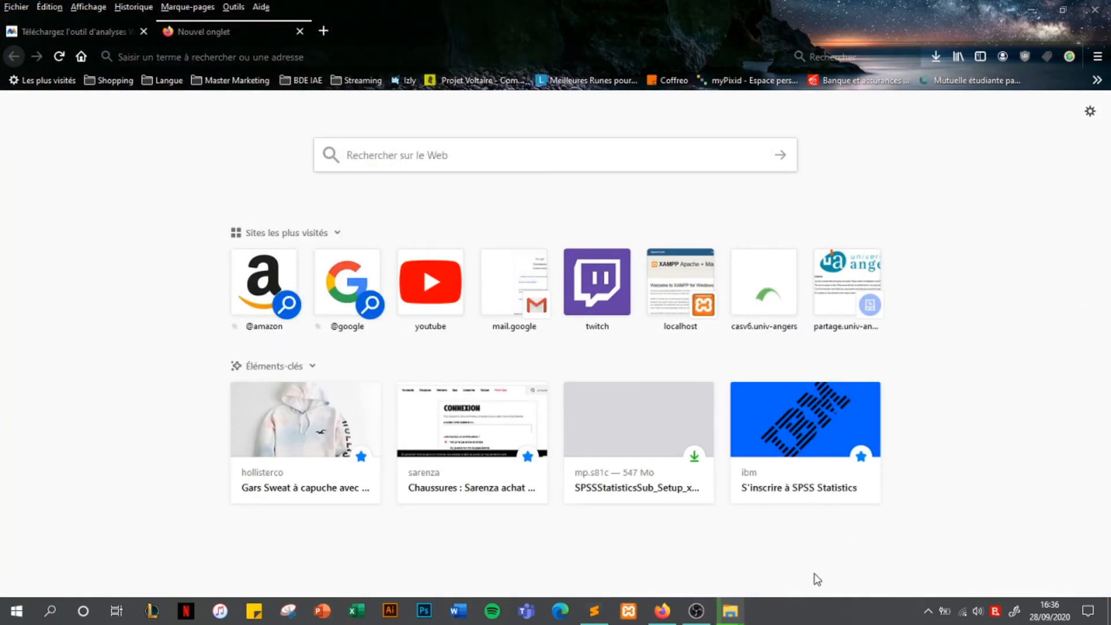
Launch XAMPP Control Panel v3.2.4 from the taskbar and bring it forward
mouse_move(736, 615)
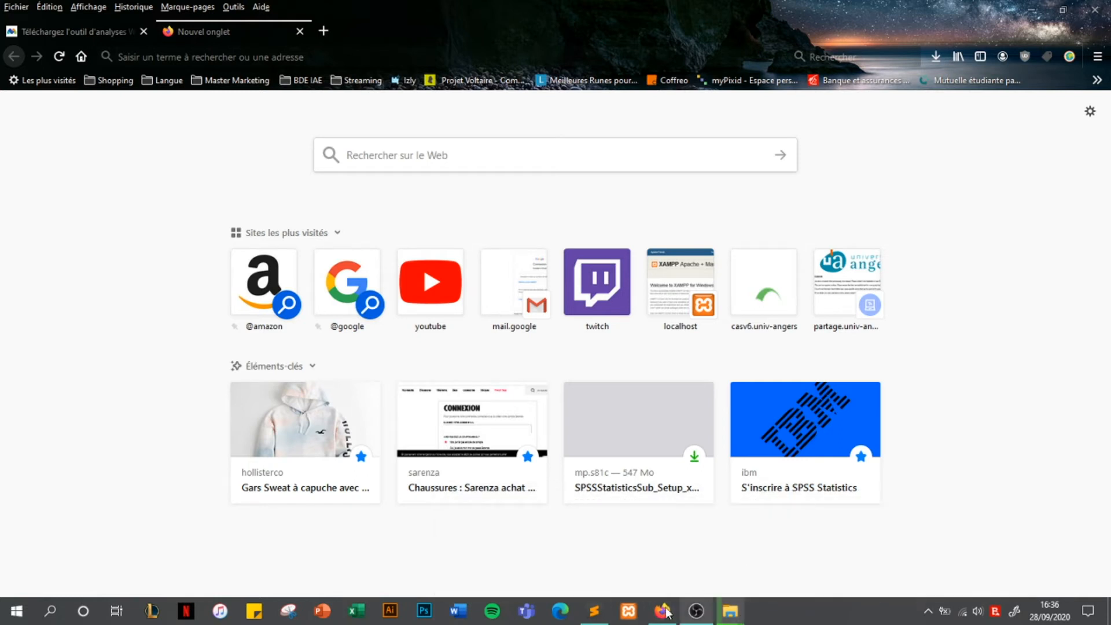
left_click(624, 613)
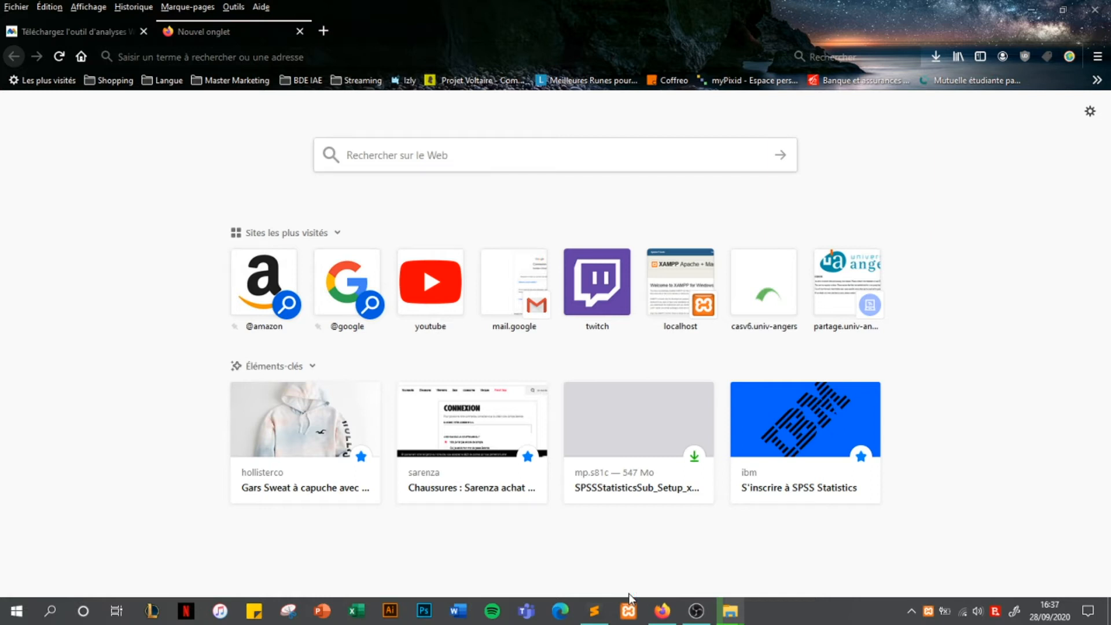
left_click(629, 605)
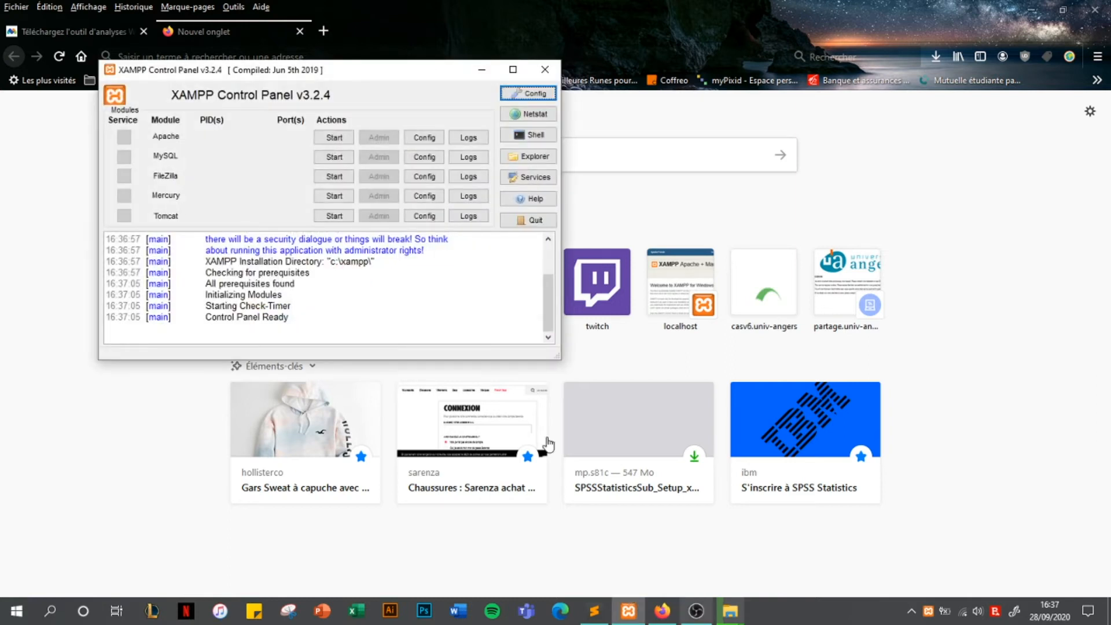
Start the Apache and MySQL modules, then open phpMyAdmin through MySQL's Admin button
left_click(344, 139)
left_click(339, 159)
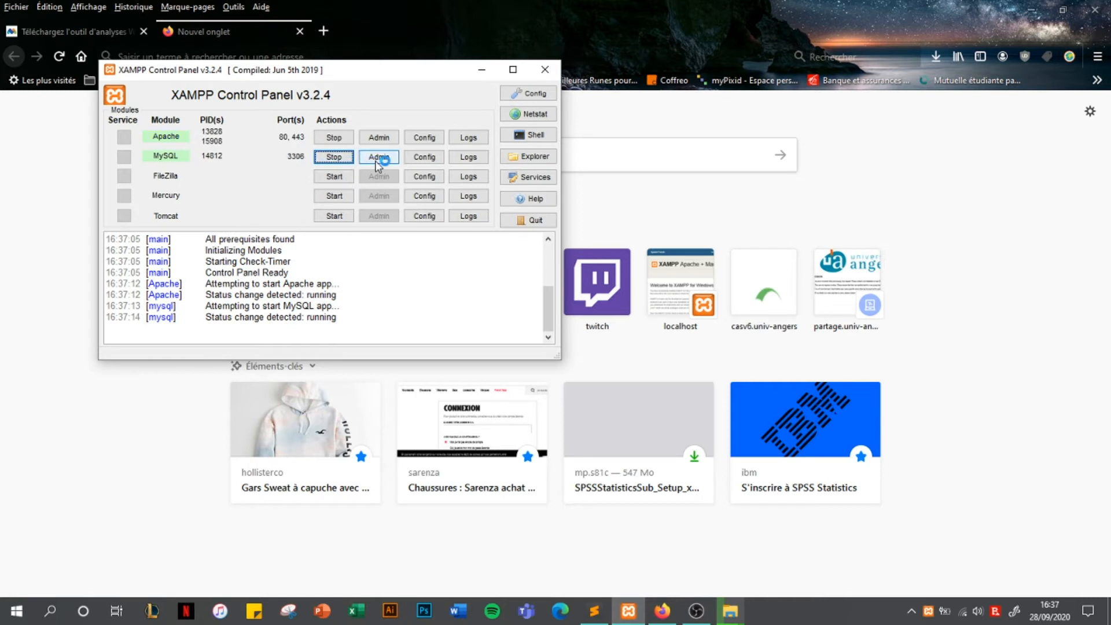
left_click(376, 162)
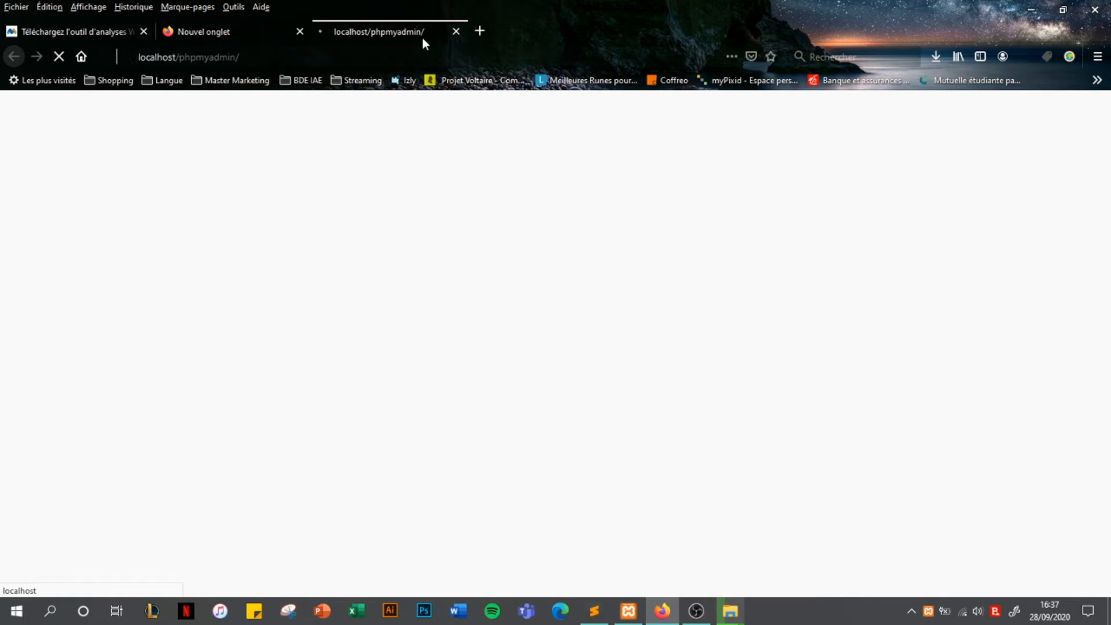
Load localhost/phpmyadmin in a new tab, fixing the 'mphpmyadmin' typo, and close the duplicate tab
left_click(480, 31)
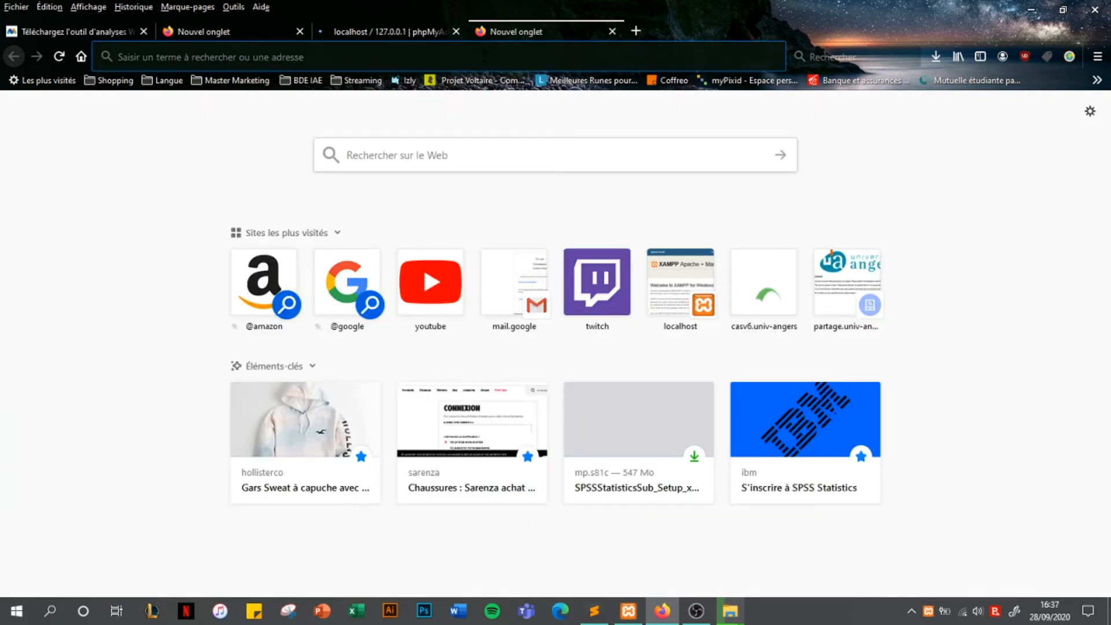
type("localhost")
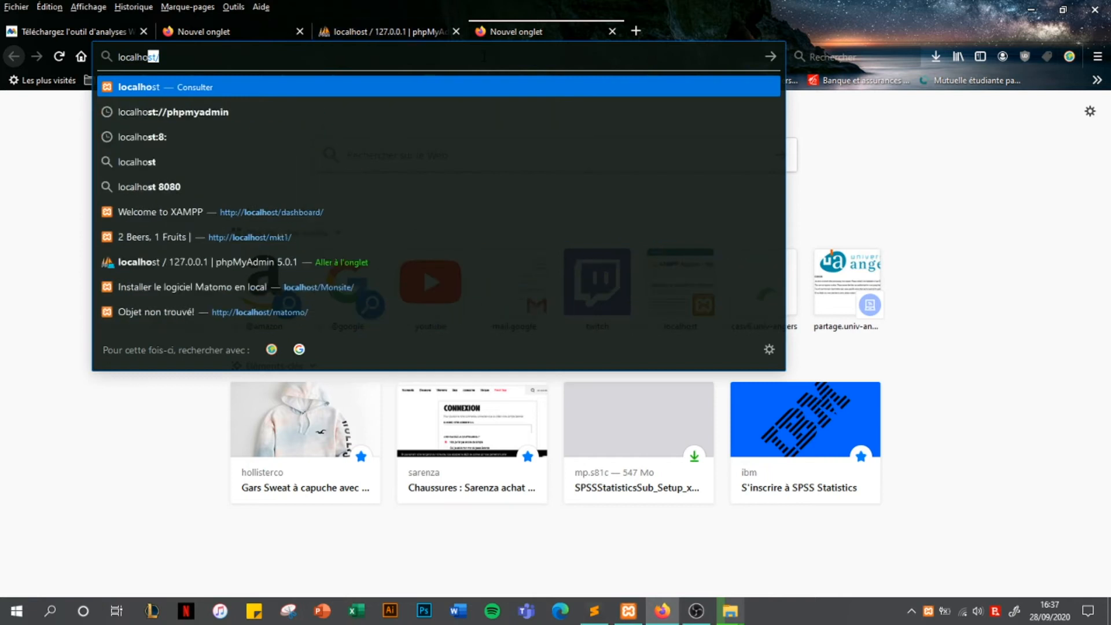
type("/m")
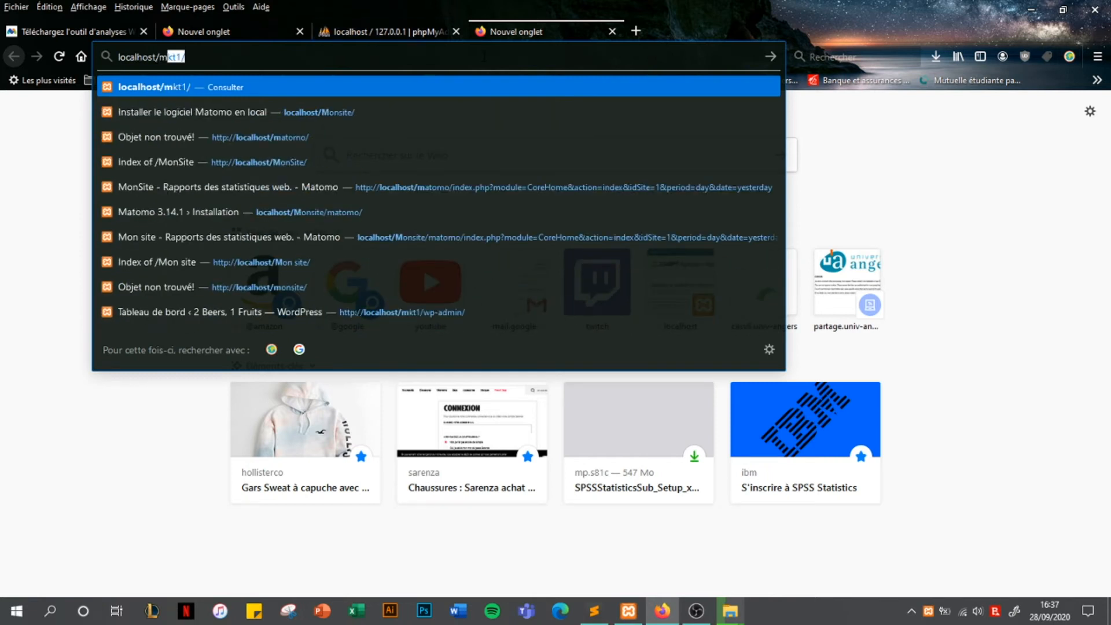
type("phpmyadmin")
key("Return")
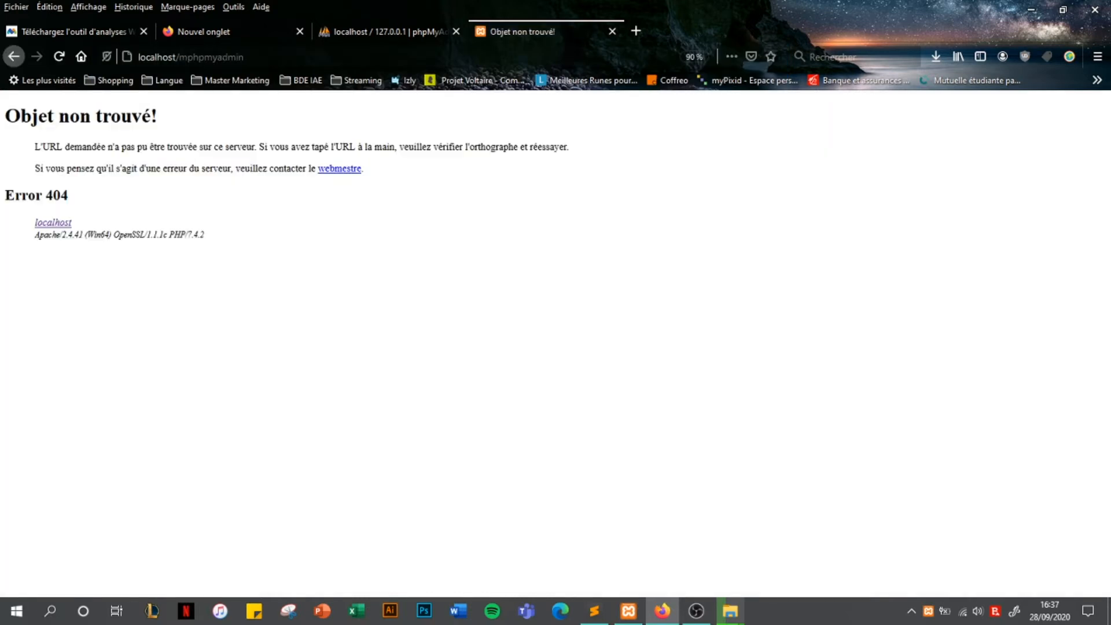
left_click(200, 57)
left_click(200, 56)
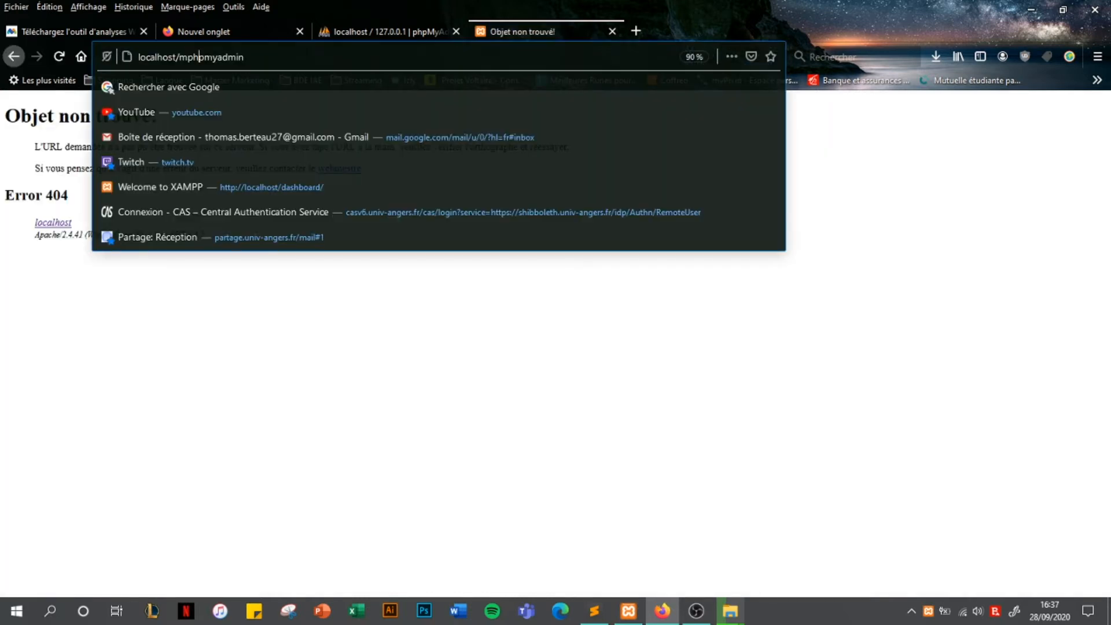
key("BackSpace")
key("Return")
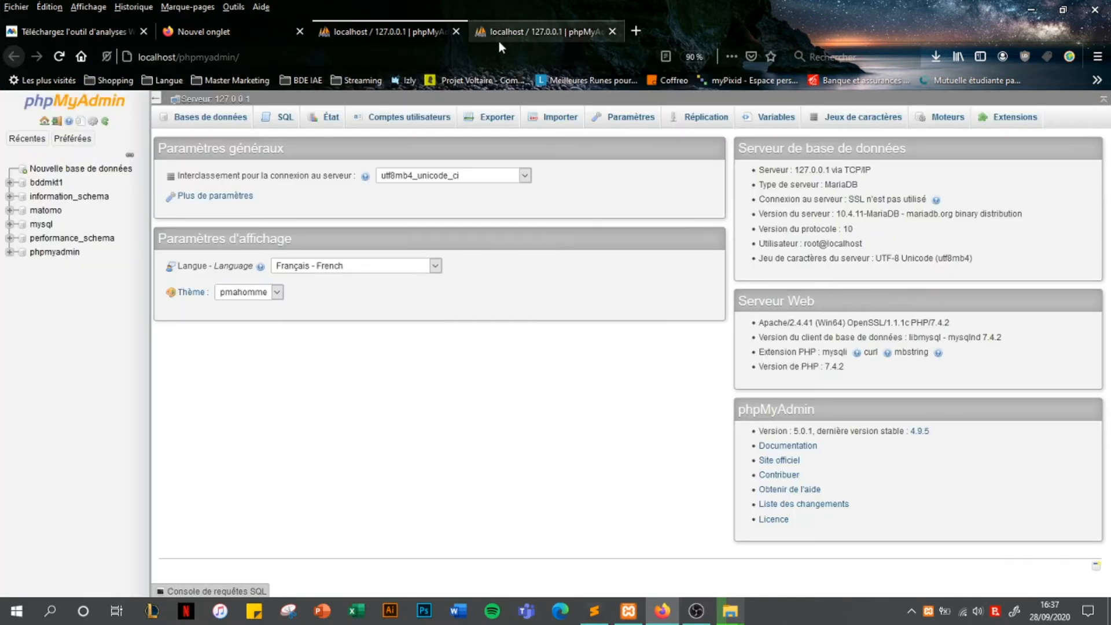
middle_click(500, 39)
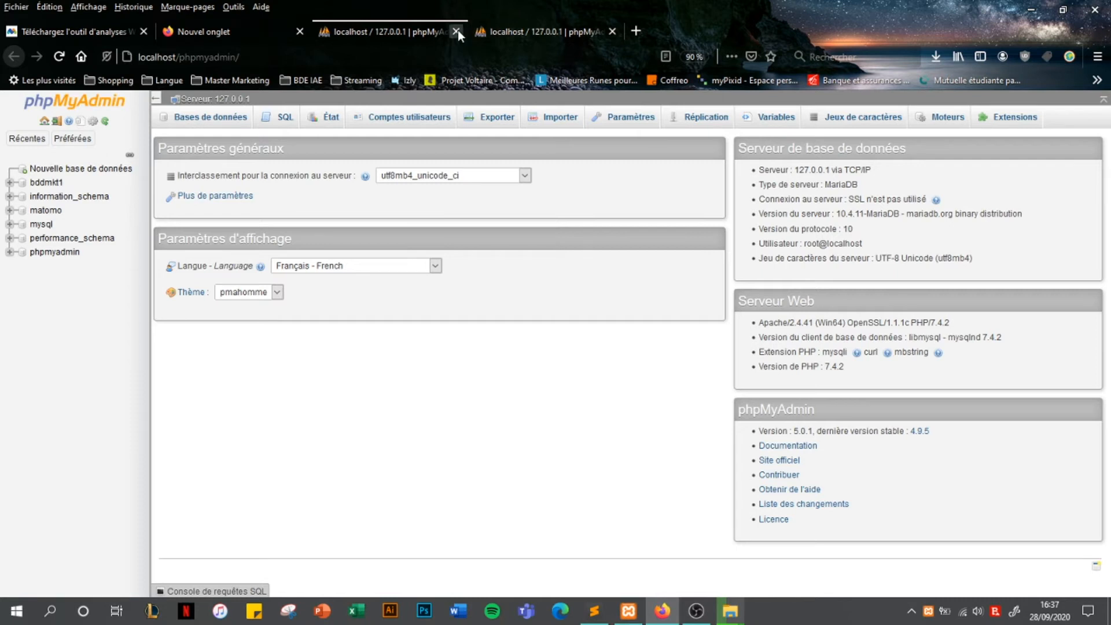
right_click(57, 212)
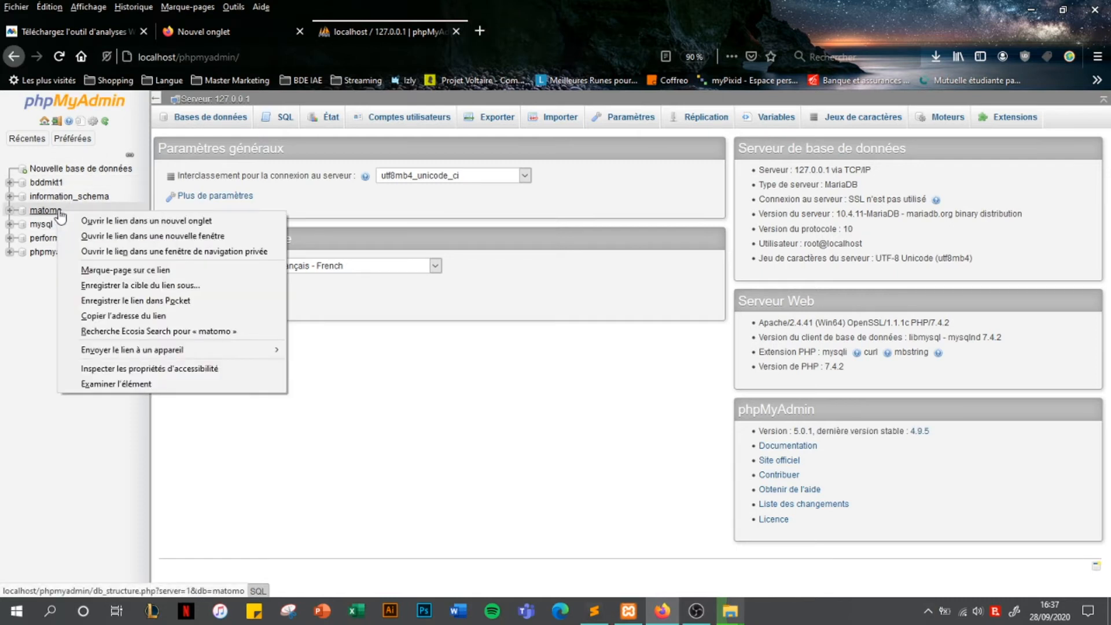
Create the database 'monmatomo' with utf8_general_ci collation
left_click(68, 173)
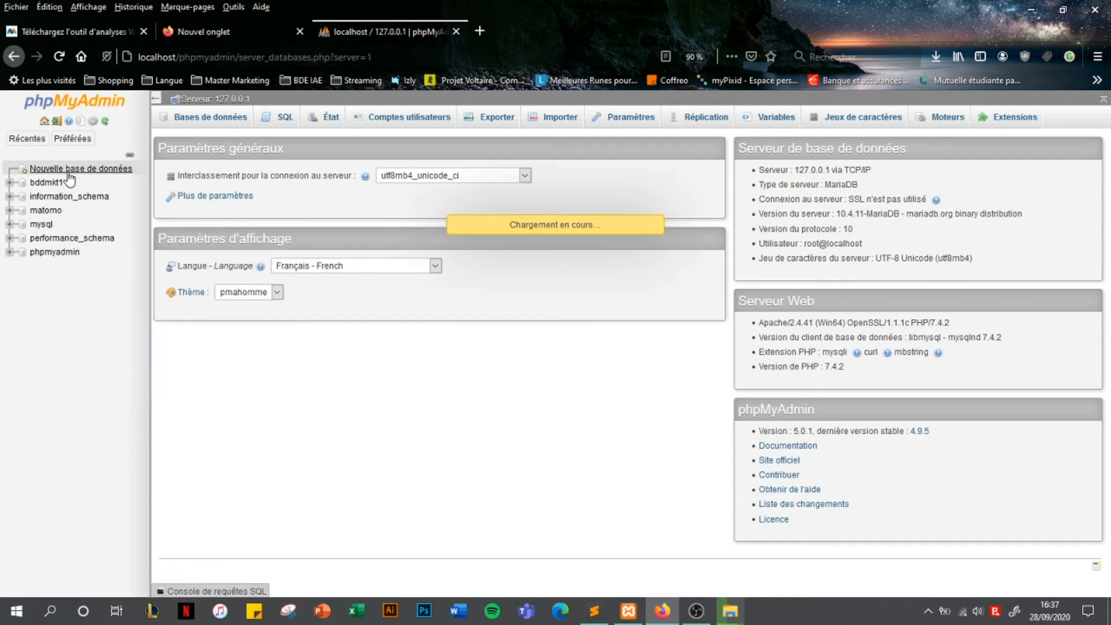
left_click(234, 208)
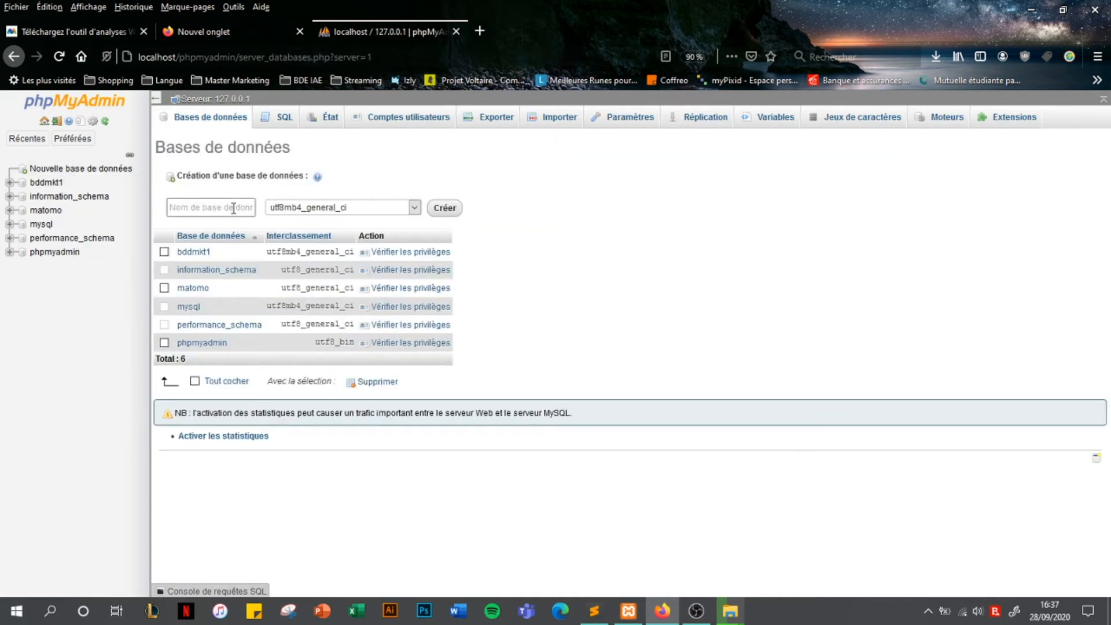
type("monmatomo")
left_click(418, 212)
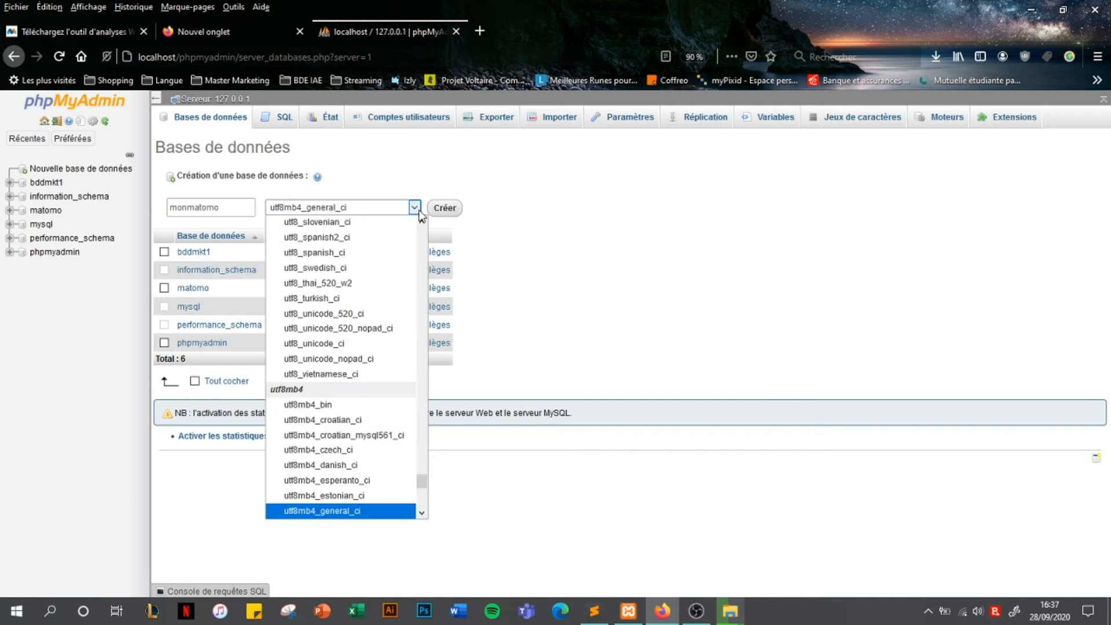
left_click_drag(421, 481, 421, 457)
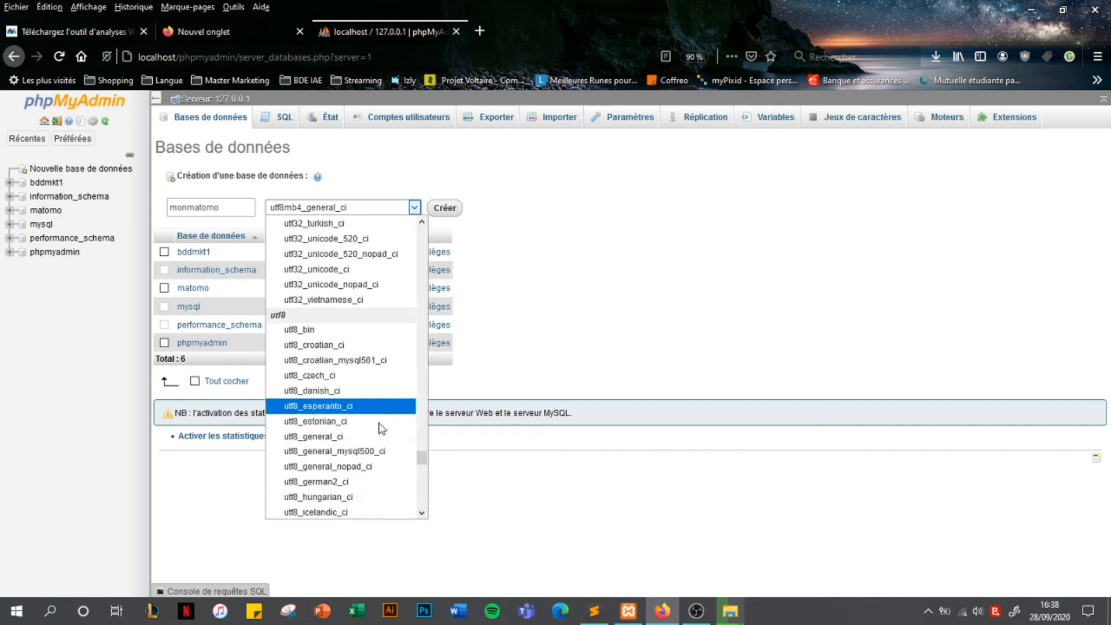
left_click(373, 439)
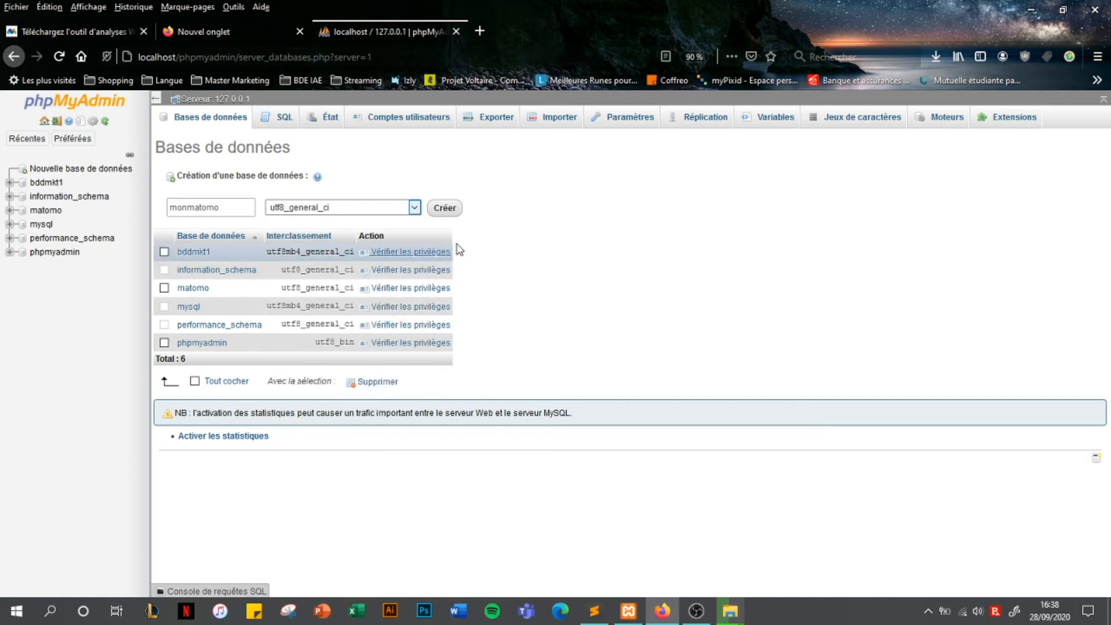
left_click(447, 216)
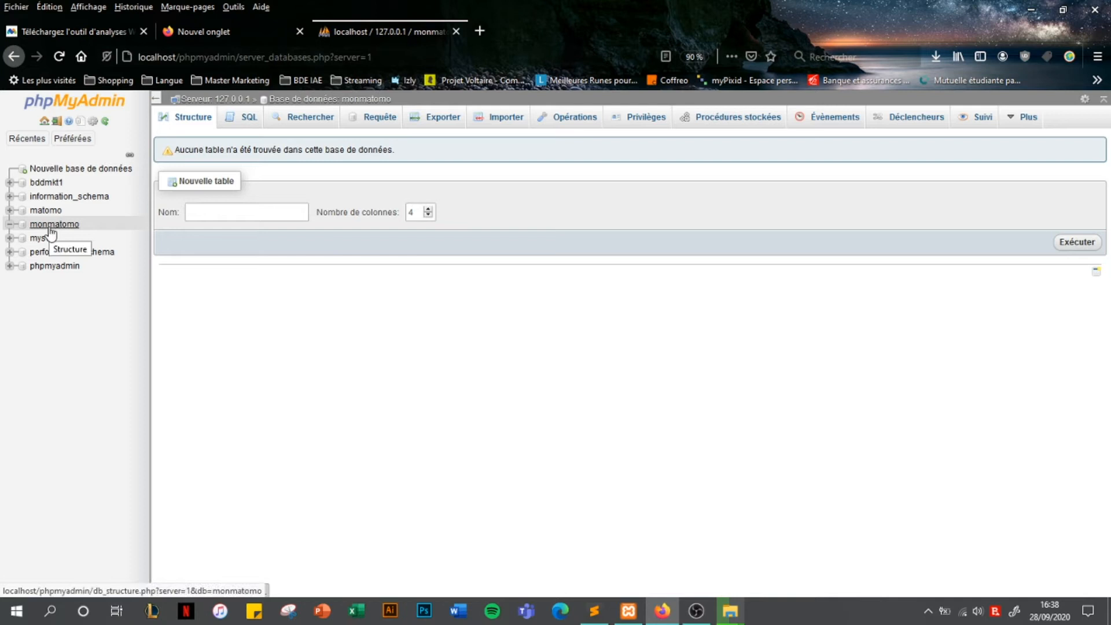
Start entering localhost/ in the new tab and open htdocs > Monsite in Explorer
left_click(259, 32)
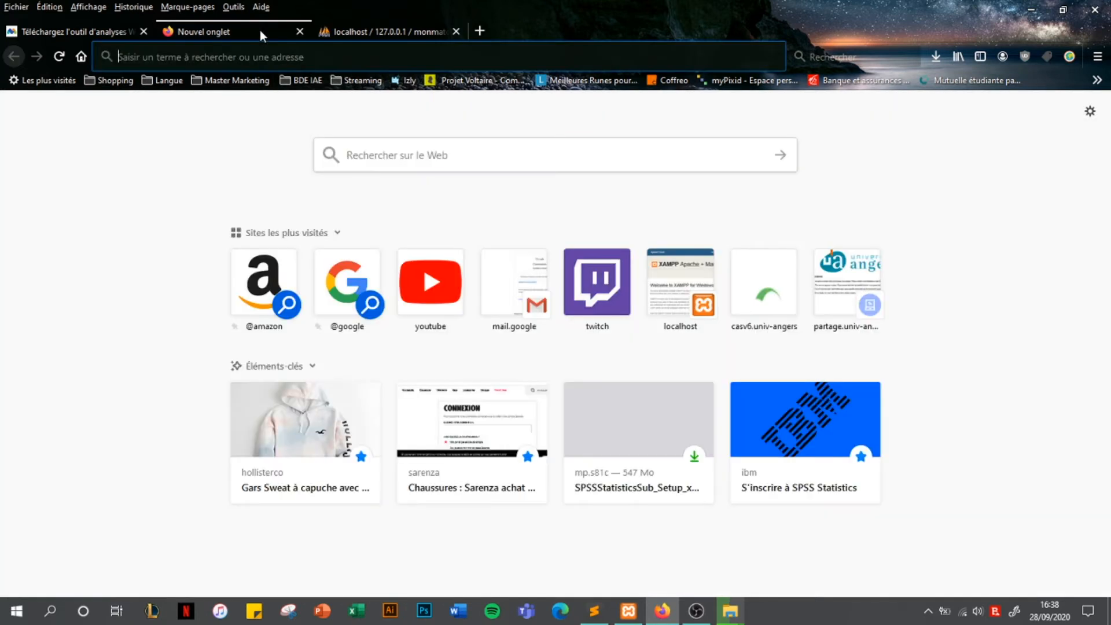
mouse_move(730, 611)
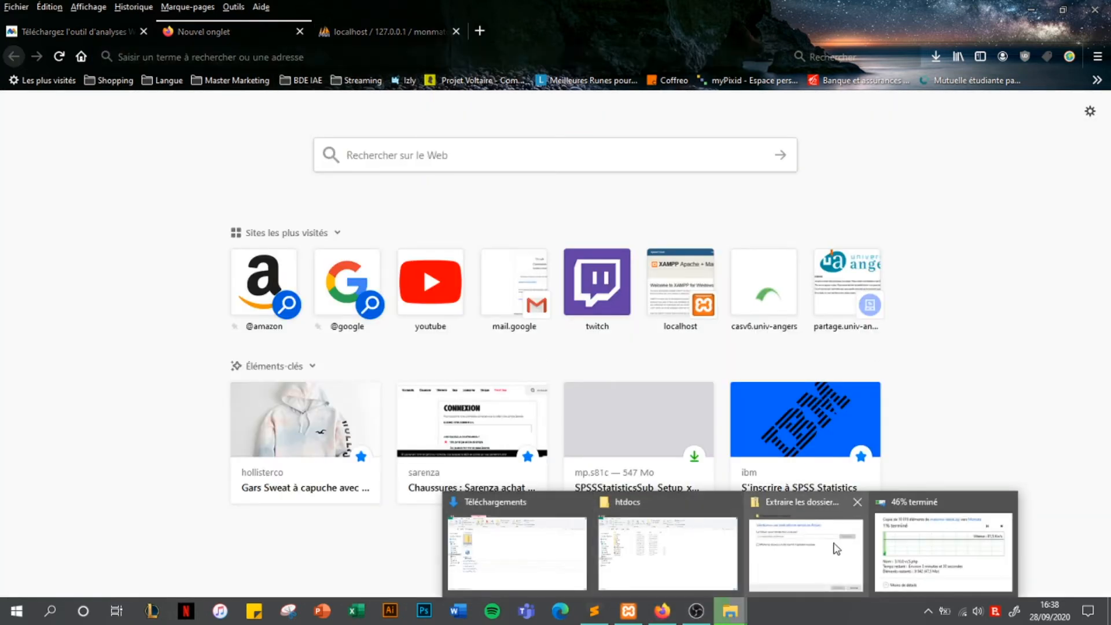
mouse_move(717, 554)
mouse_move(930, 571)
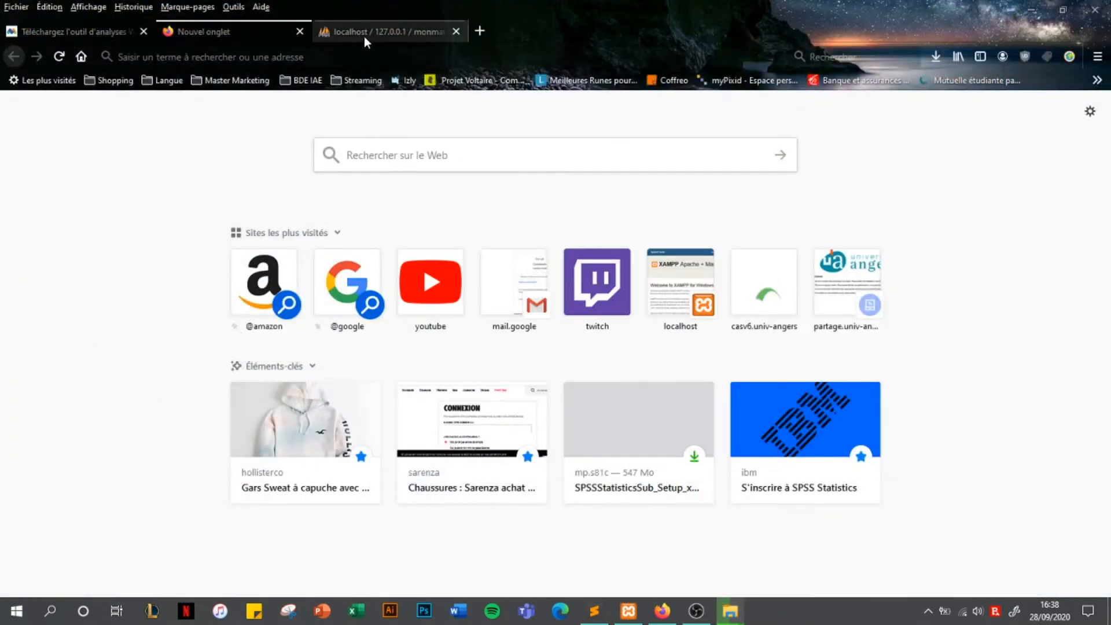
left_click(370, 56)
type("localhost")
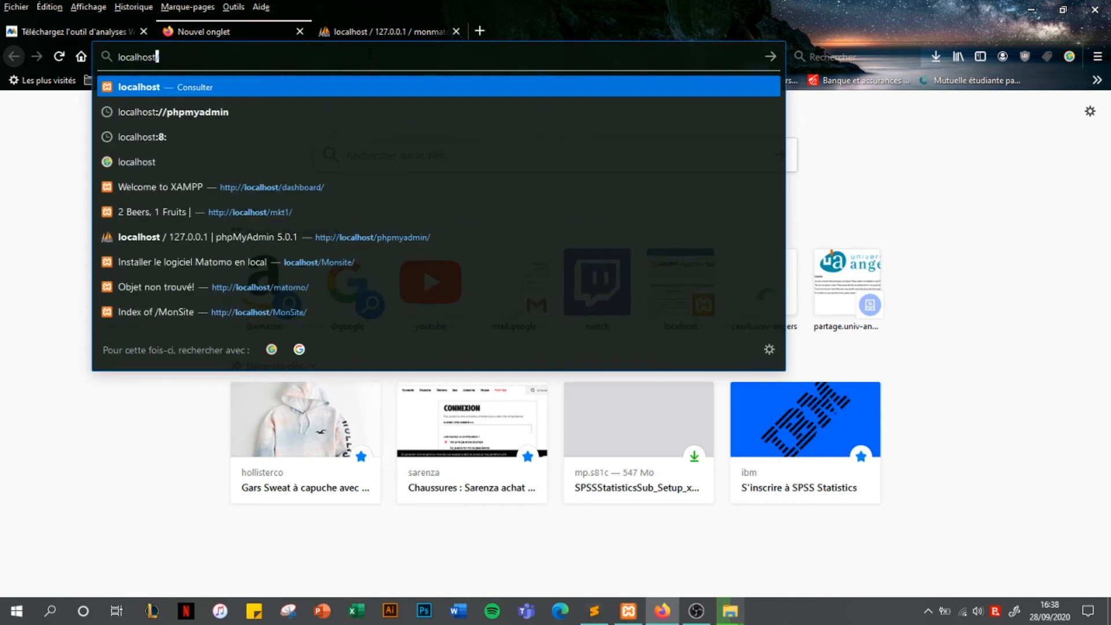
type("/")
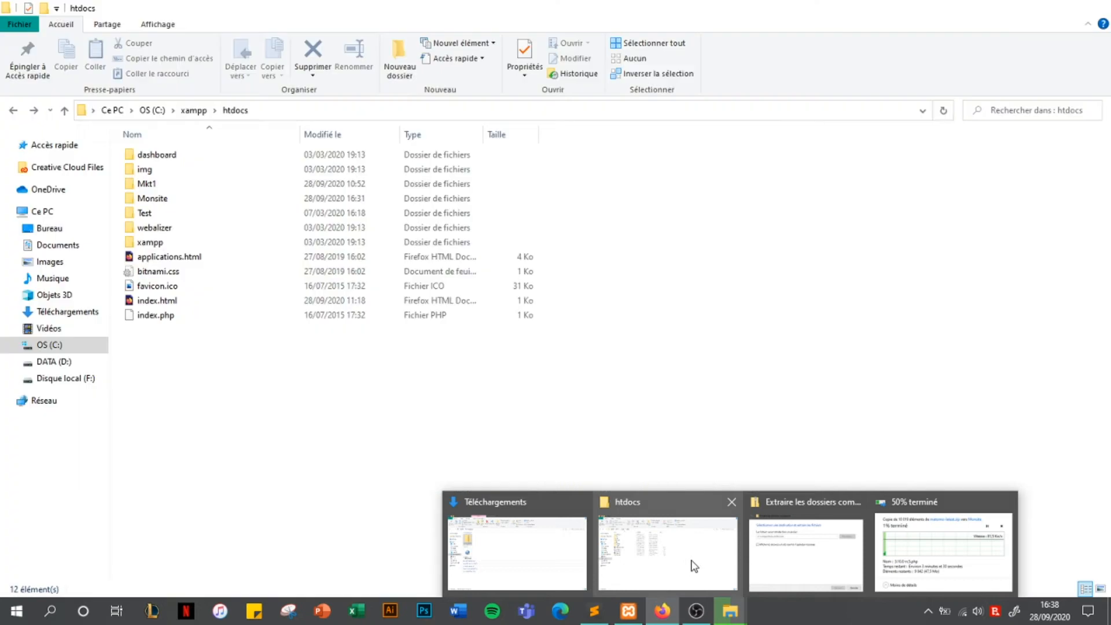
left_click(694, 566)
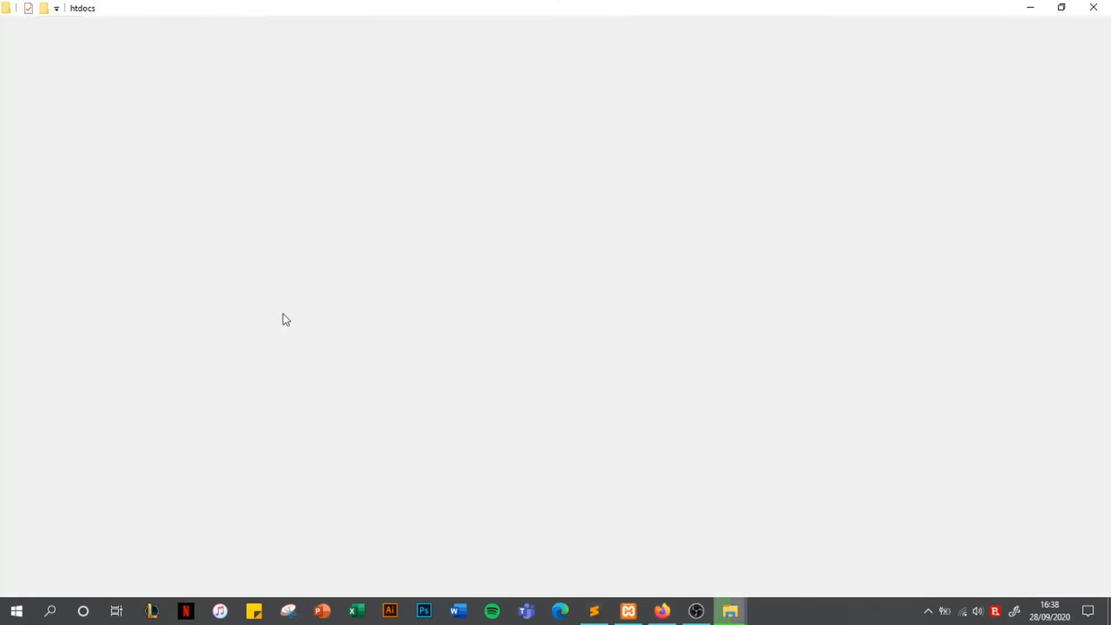
double_click(158, 202)
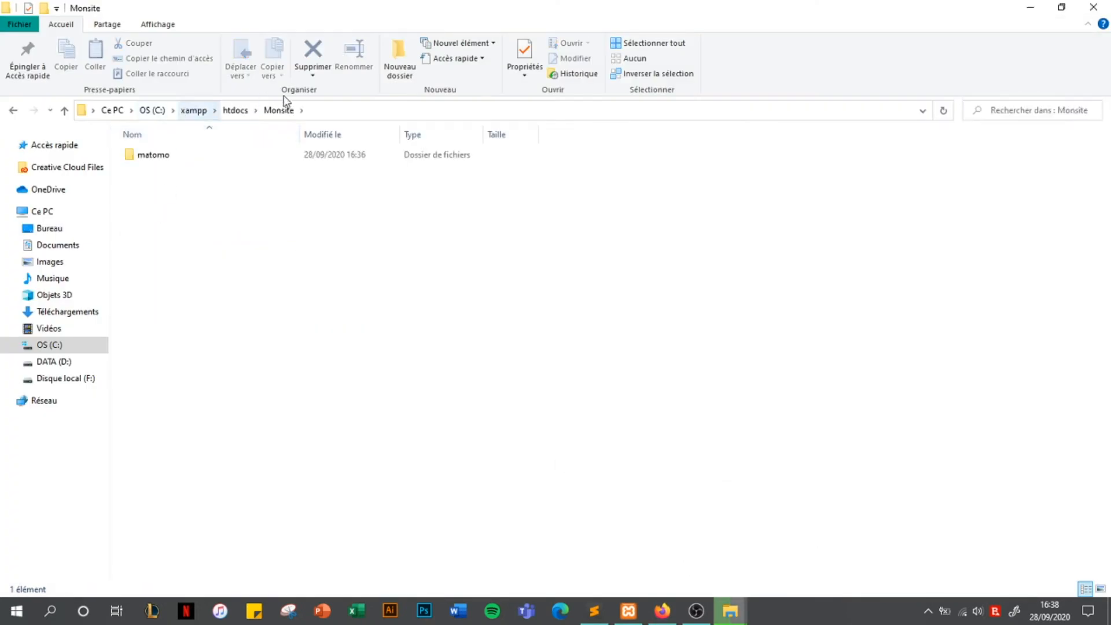
Complete the address to localhost/monsite and load the Index of /monsite listing
key("alt+Tab")
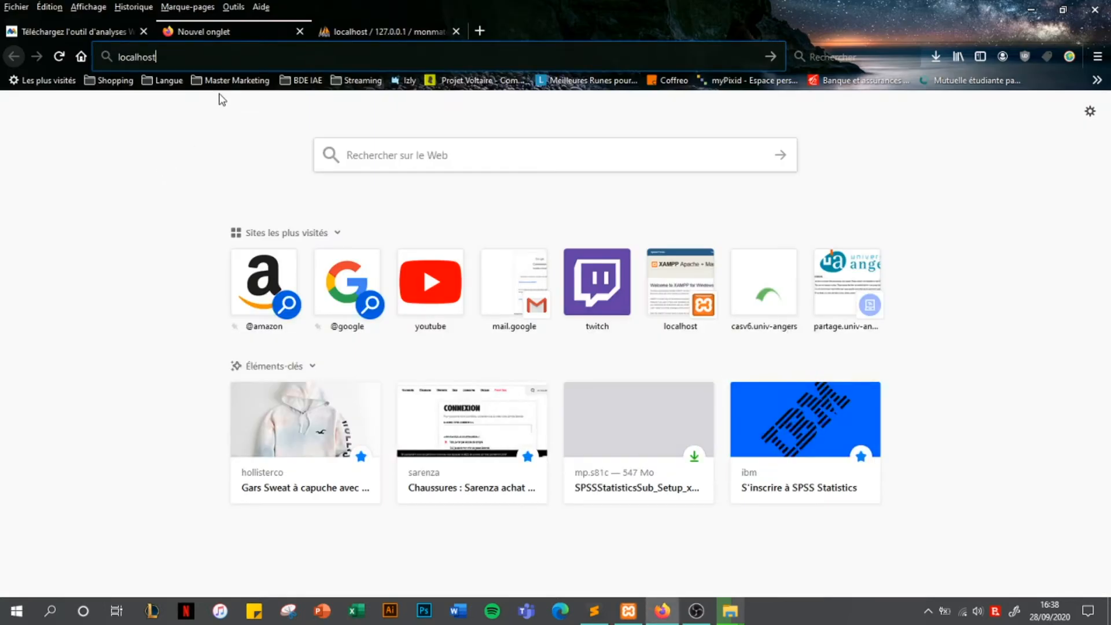
type("/")
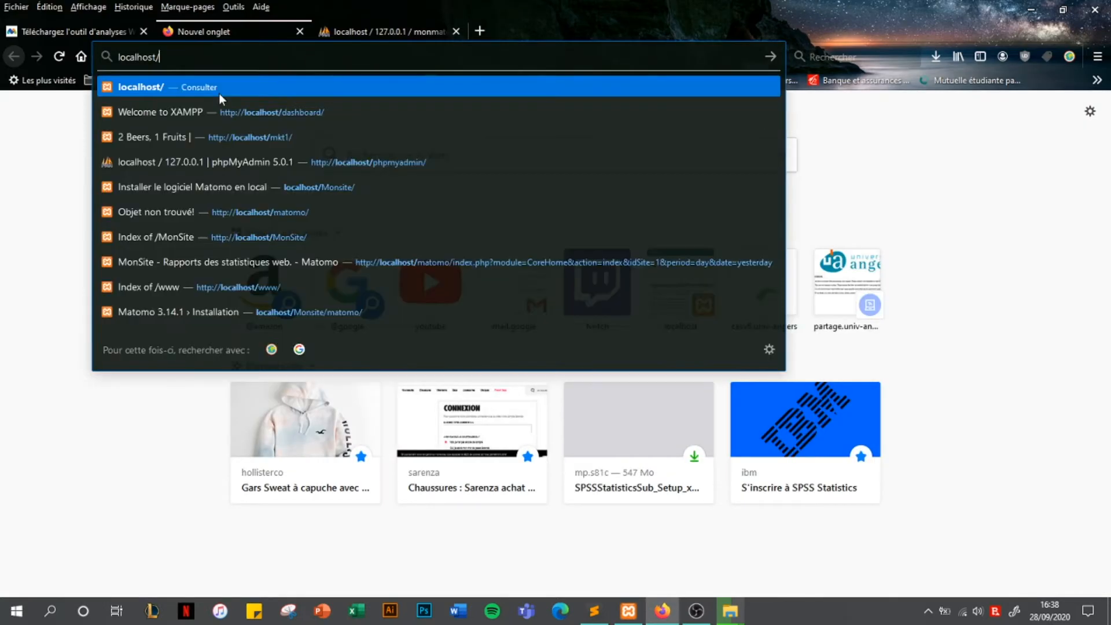
type("monsite")
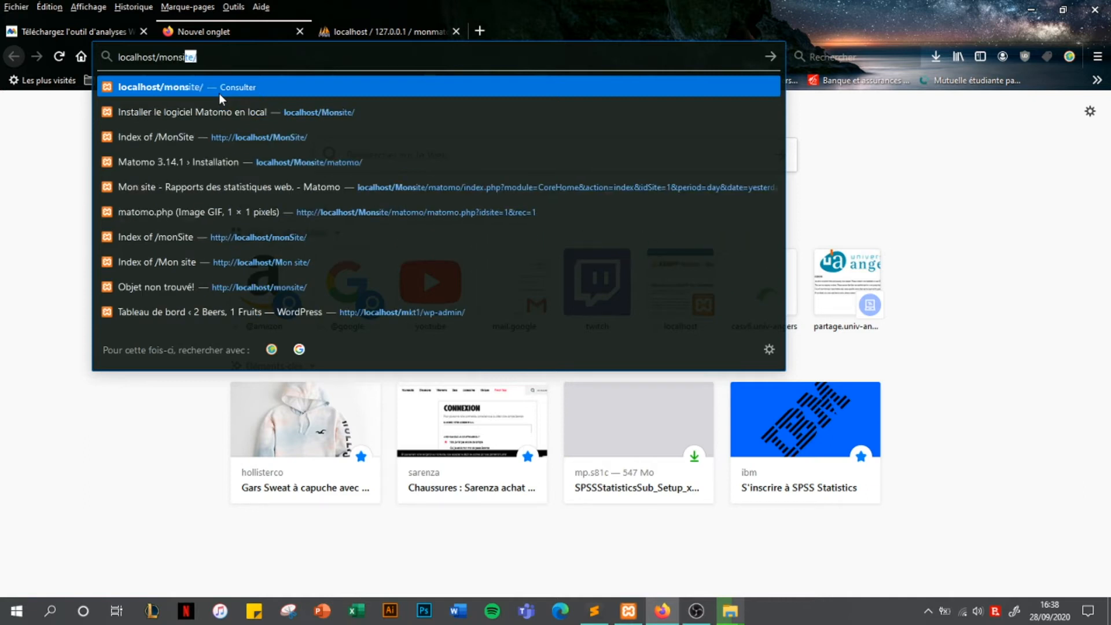
key("Return")
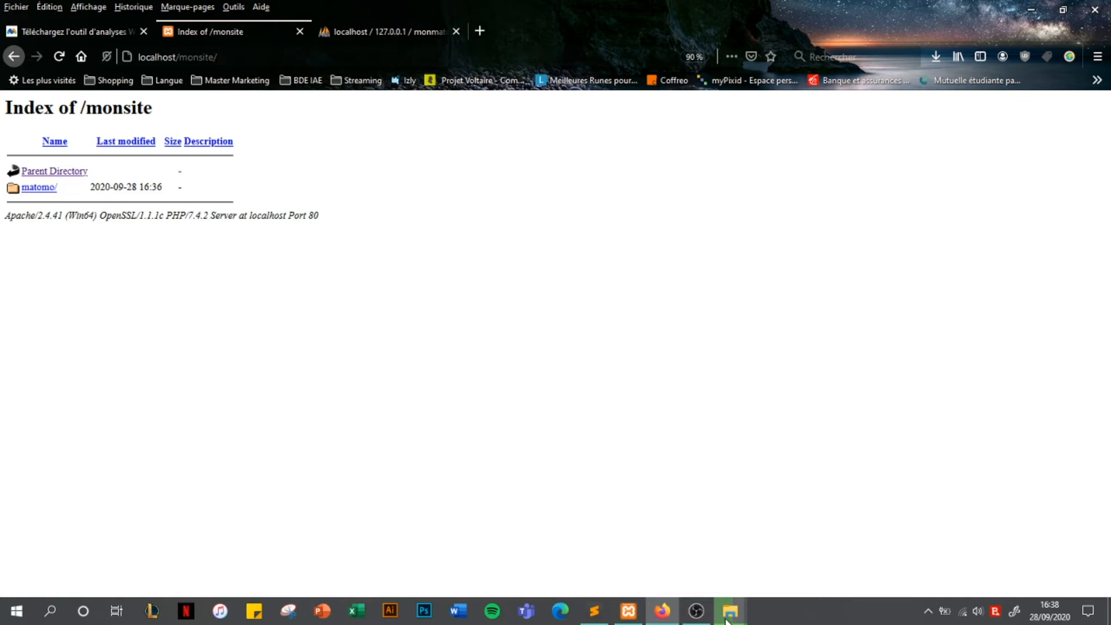
mouse_move(730, 610)
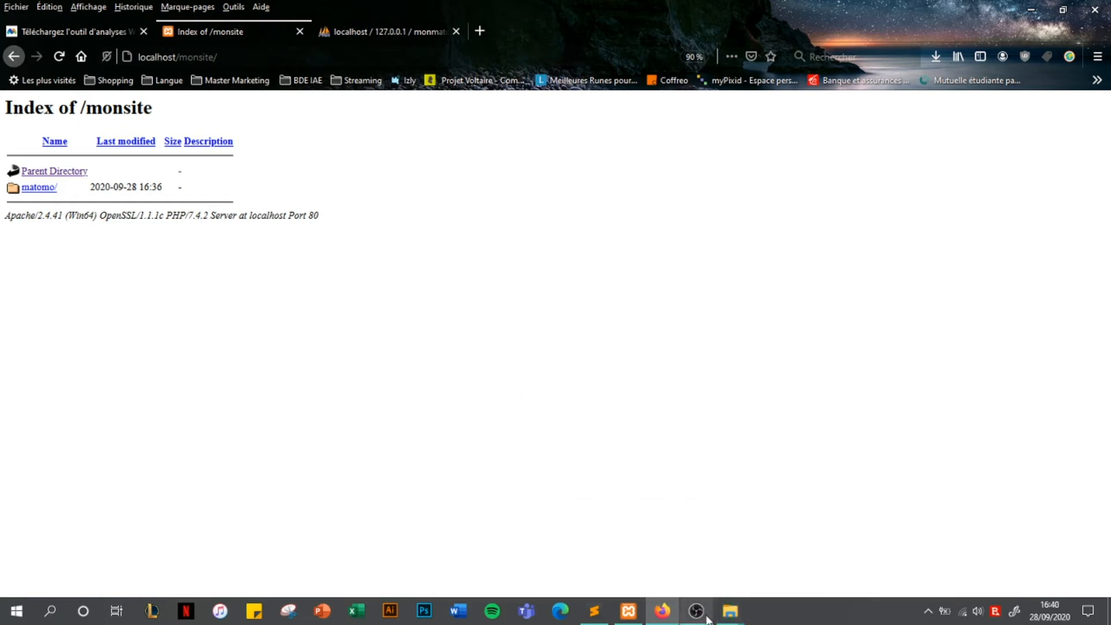
mouse_move(706, 618)
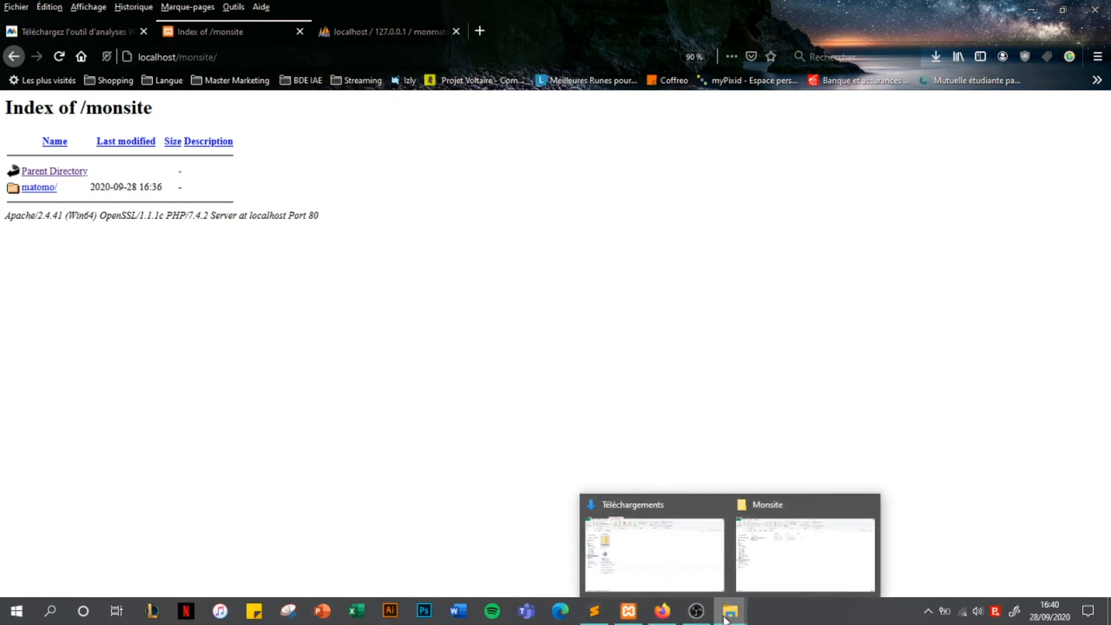
Delete 'How to install Matomo.html' and index.html from the Monsite folder
left_click(793, 561)
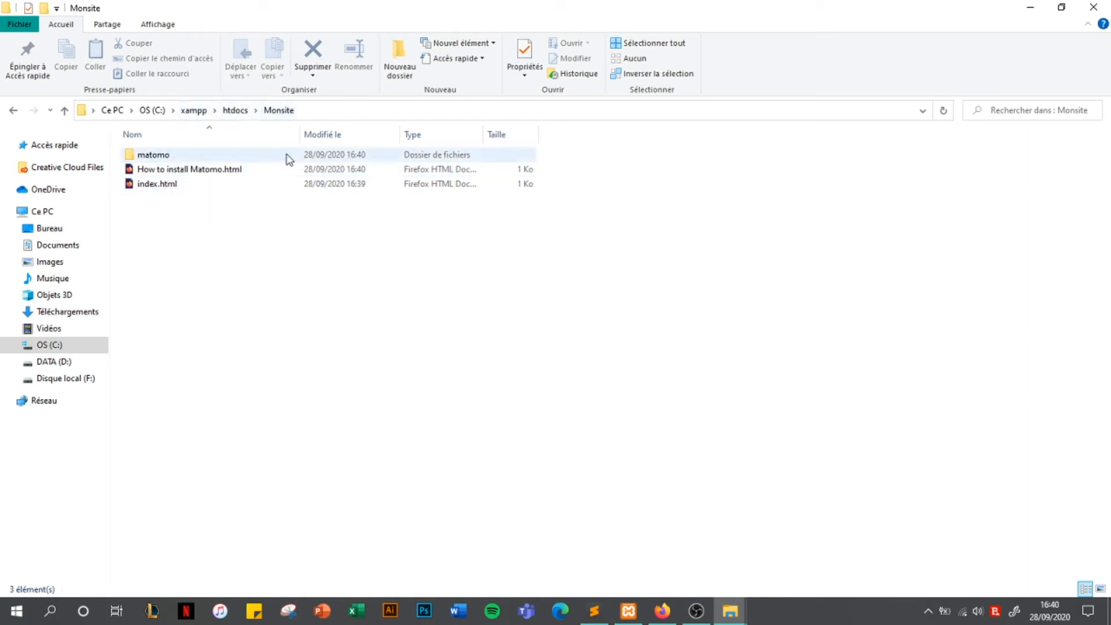
left_click(235, 112)
left_click(262, 115)
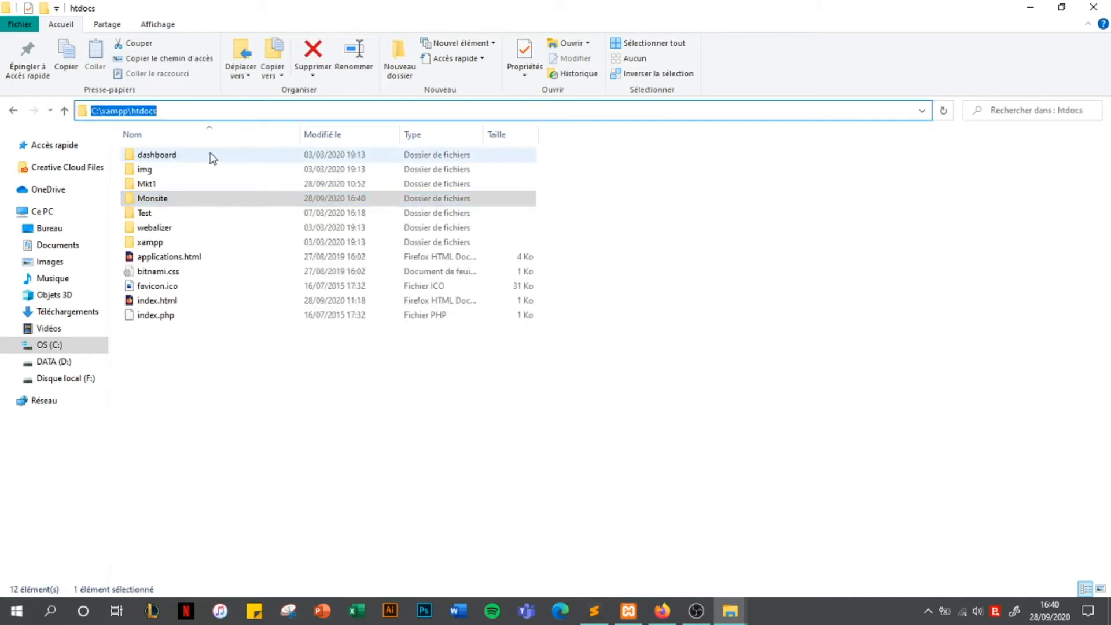
double_click(214, 199)
left_click(217, 173)
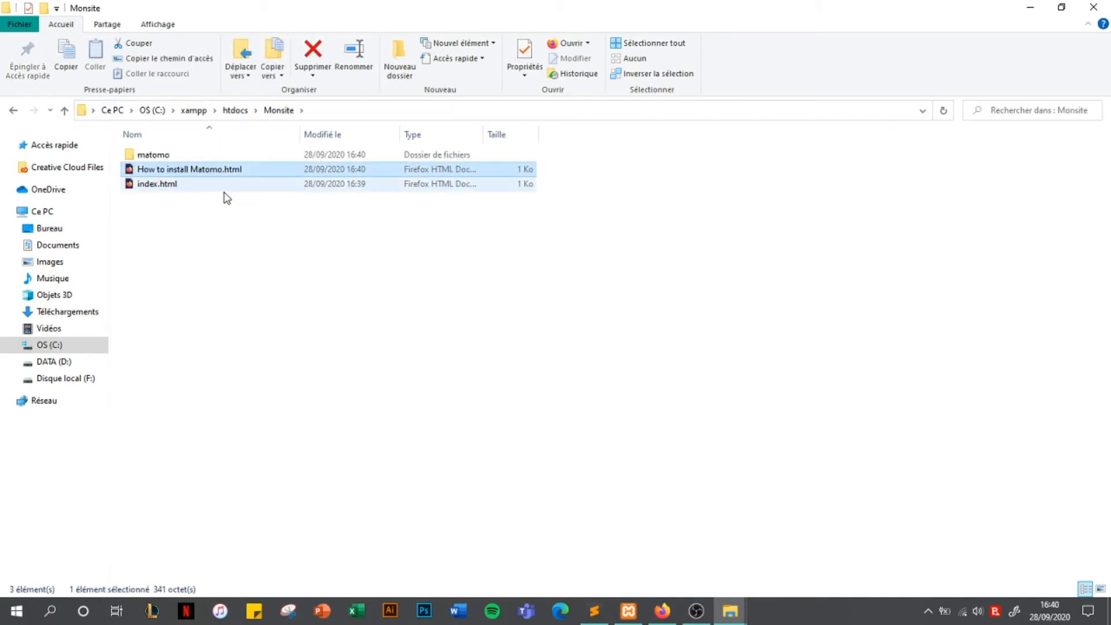
left_click(224, 184, "shift")
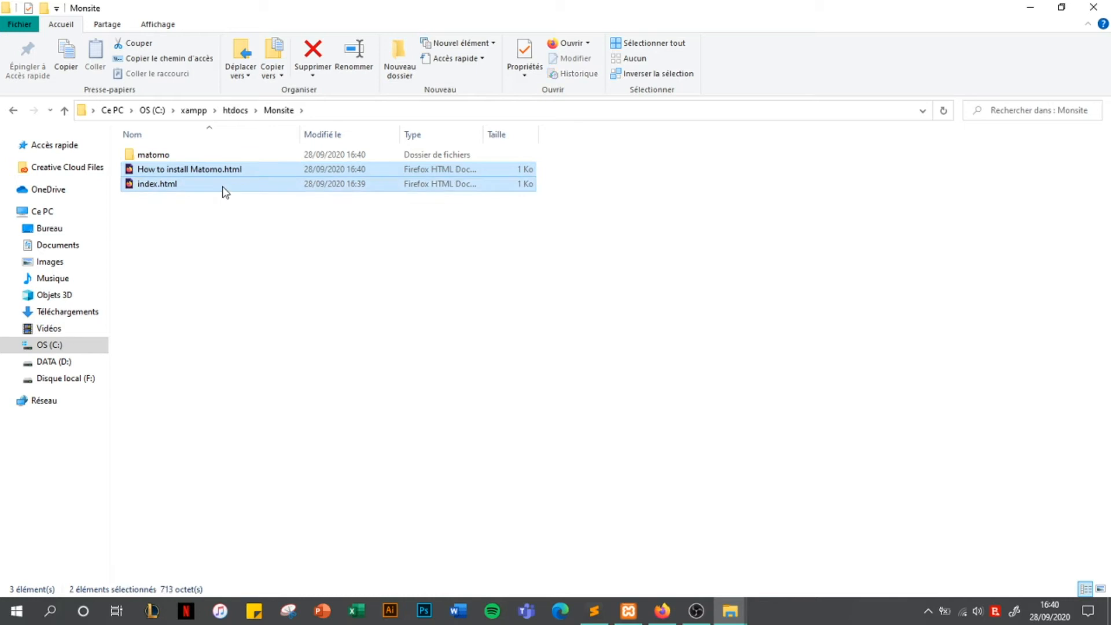
key("Delete")
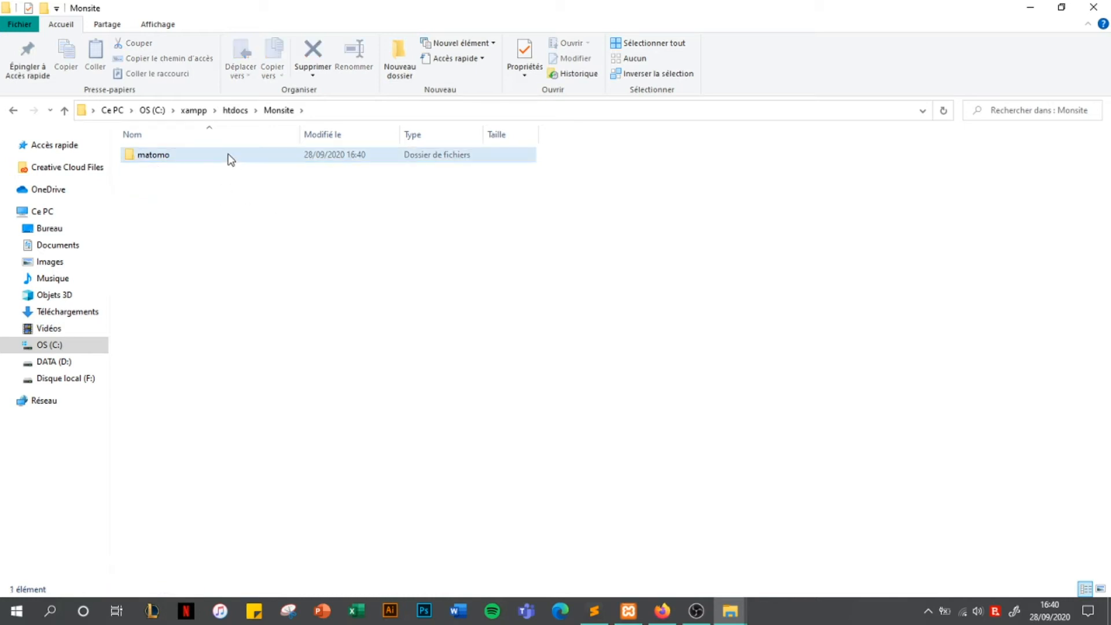
left_click(731, 611)
Follow the matomo/ link in the monsite listing to reach the Matomo 3.14.1 'Bienvenue !' page
left_click(663, 611)
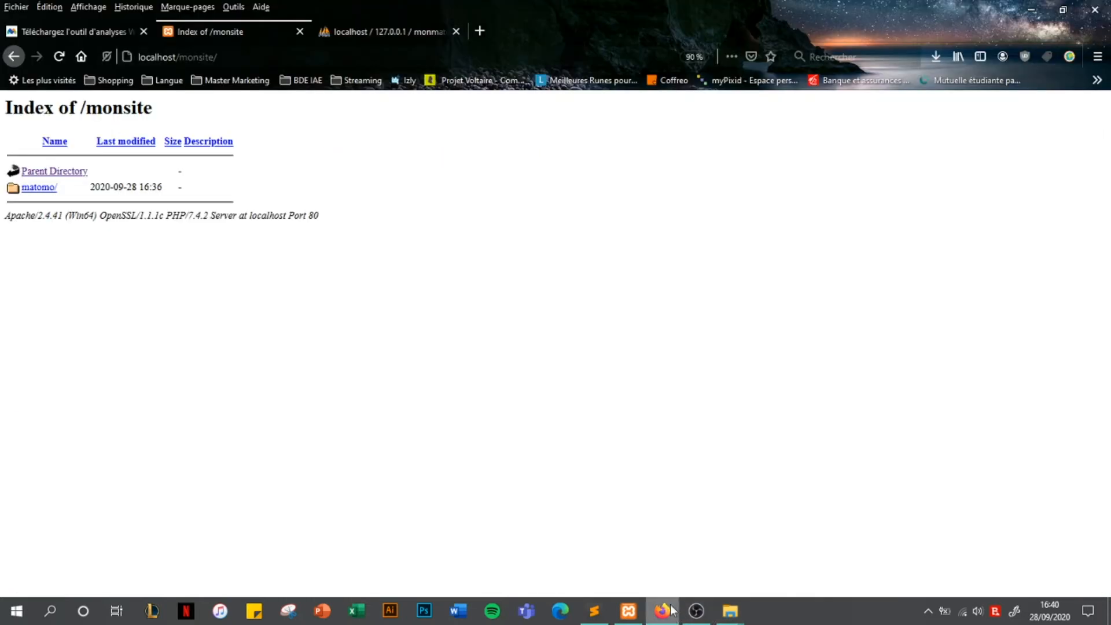
left_click(41, 188)
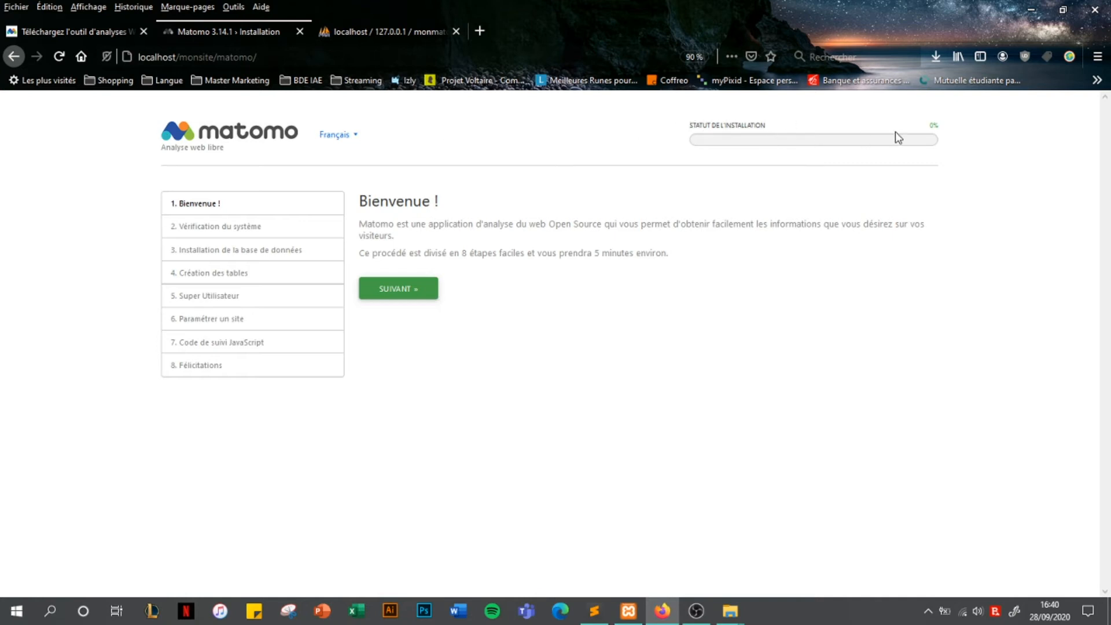
Start the Matomo installation and continue past the completed system check to database setup
left_click(415, 292)
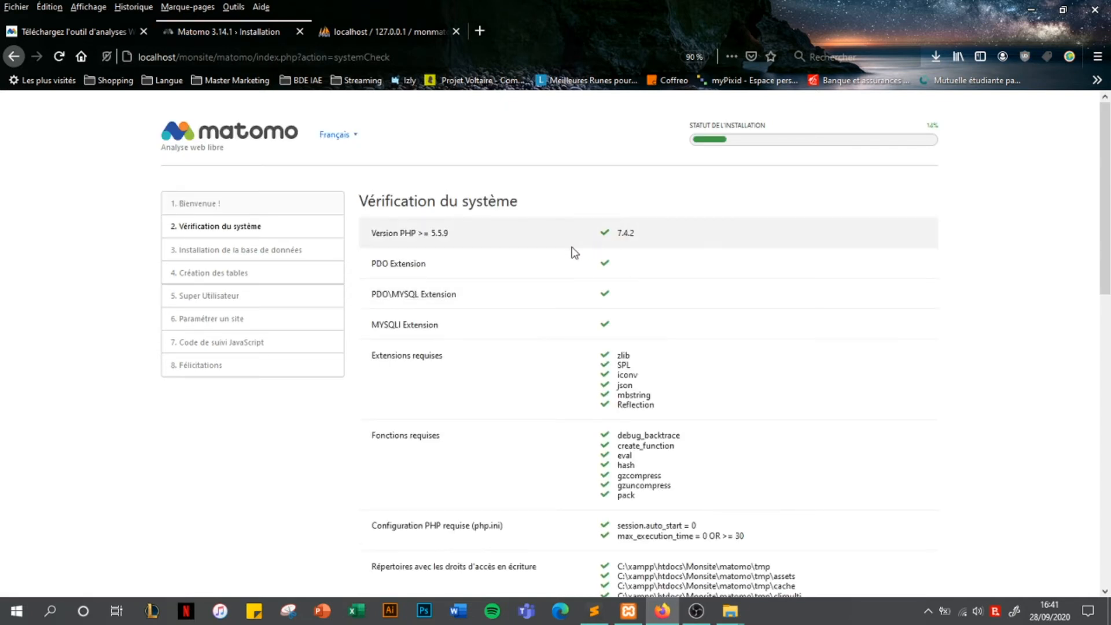
scroll(608, 243, "down", 7)
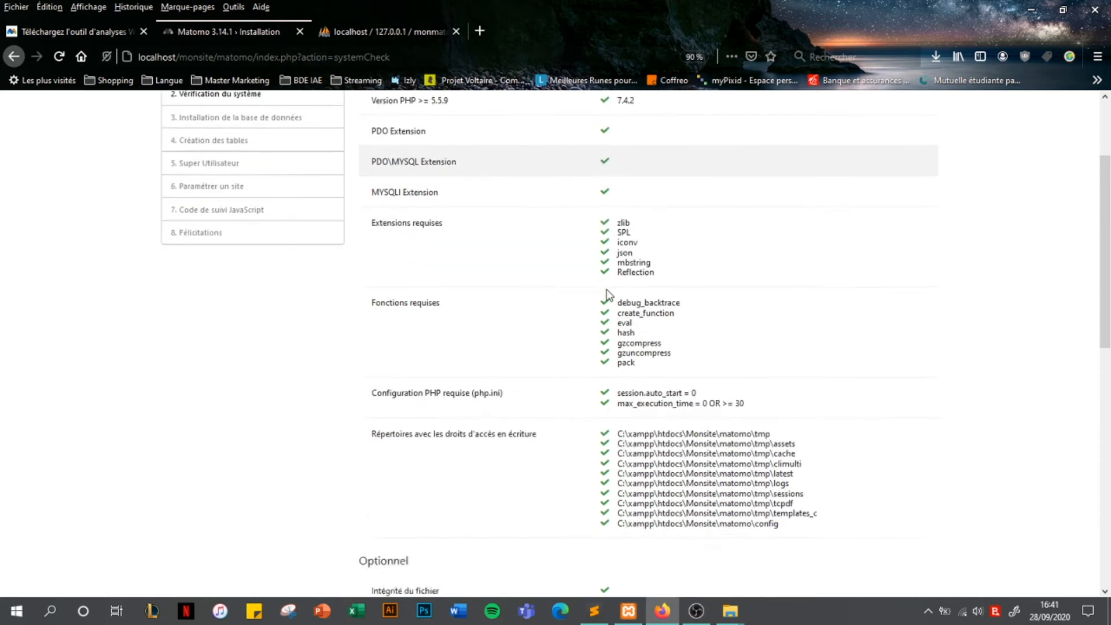
scroll(617, 404, "down", 6)
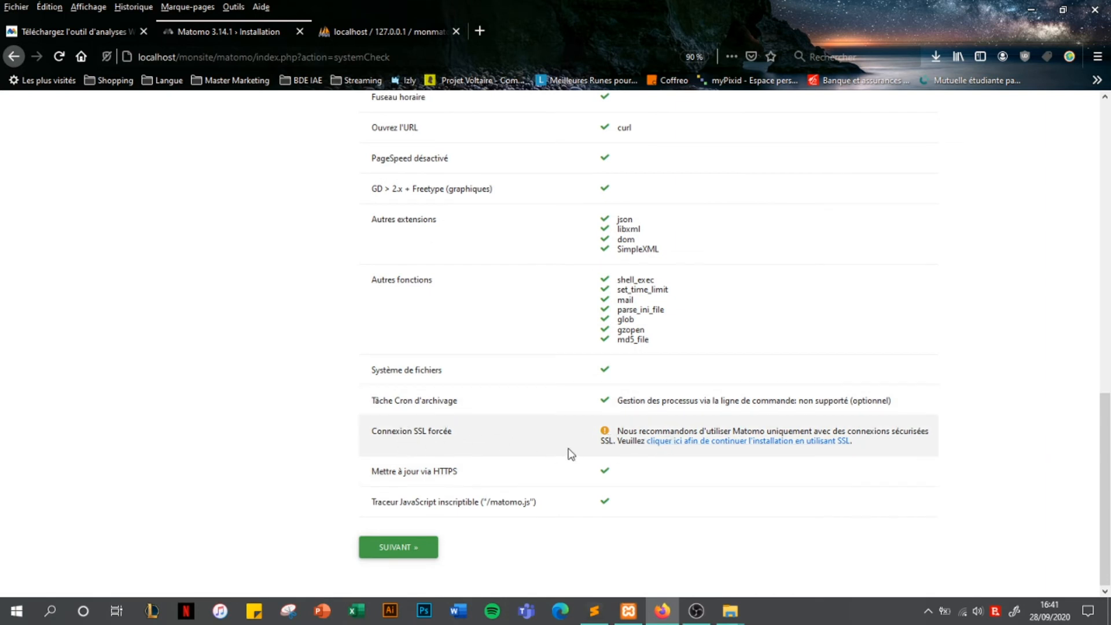
left_click(405, 556)
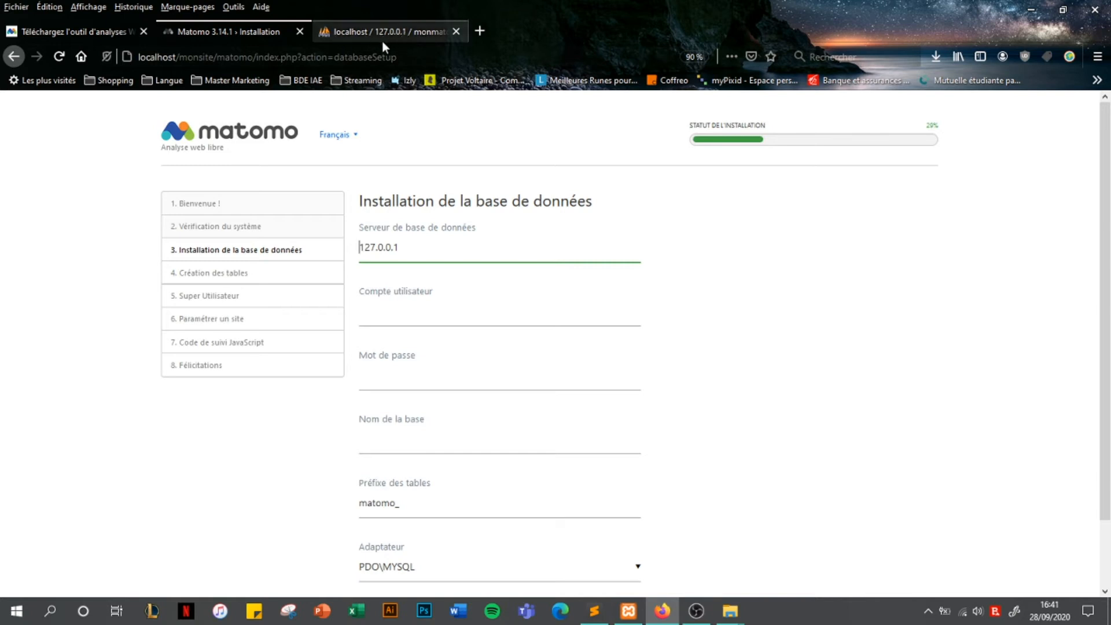
Connect the installer to database monmatomo as root with an empty password, checked in phpMyAdmin
left_click(427, 312)
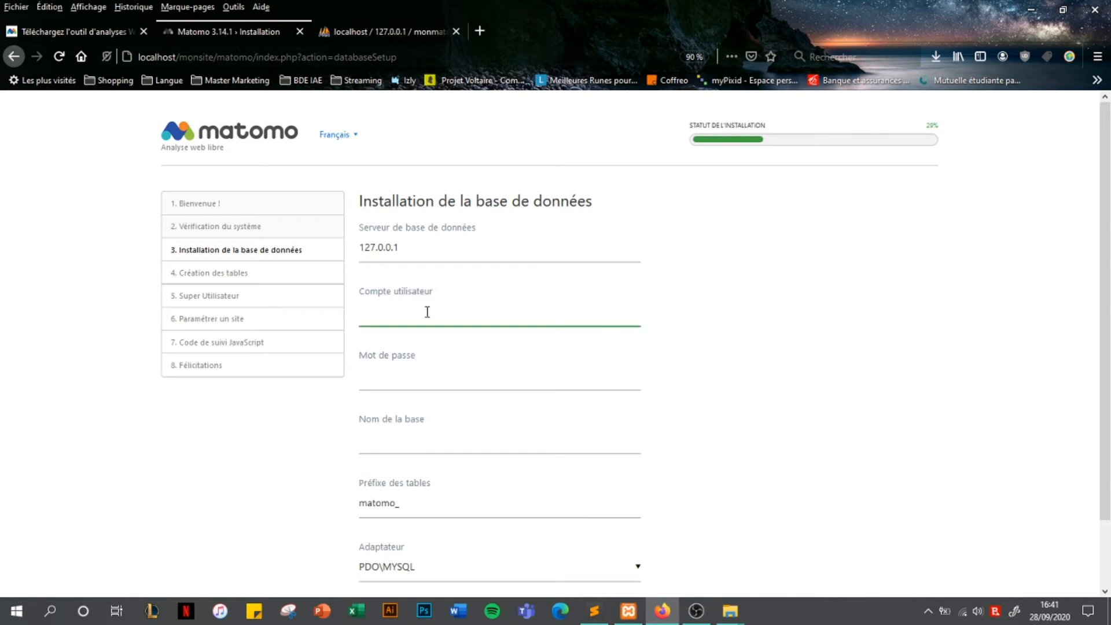
key("Tab")
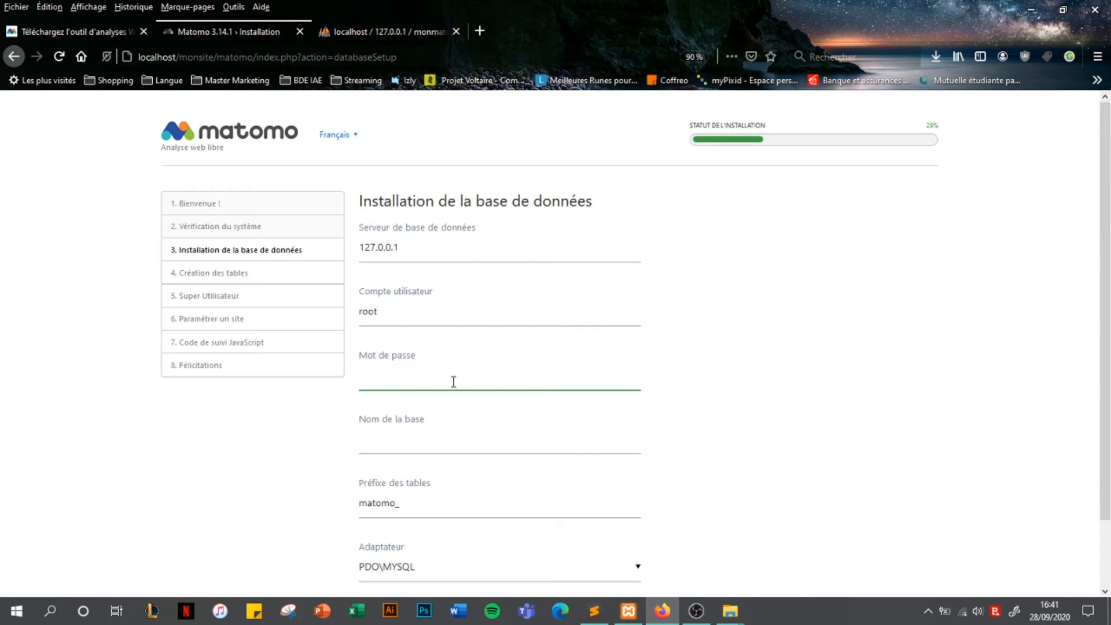
left_click(440, 437)
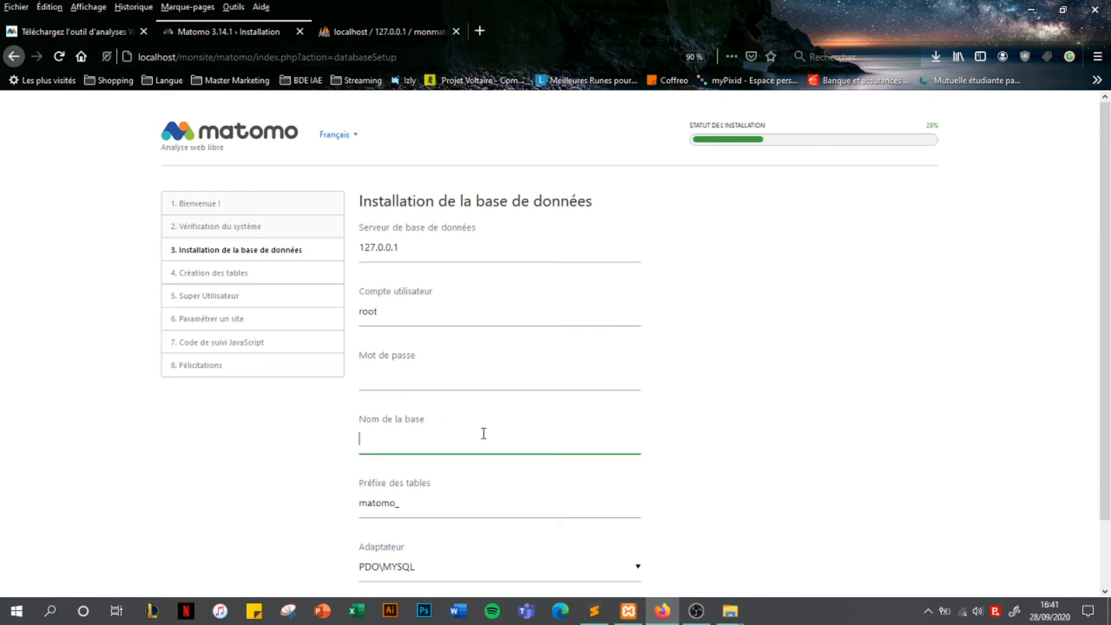
left_click(403, 36)
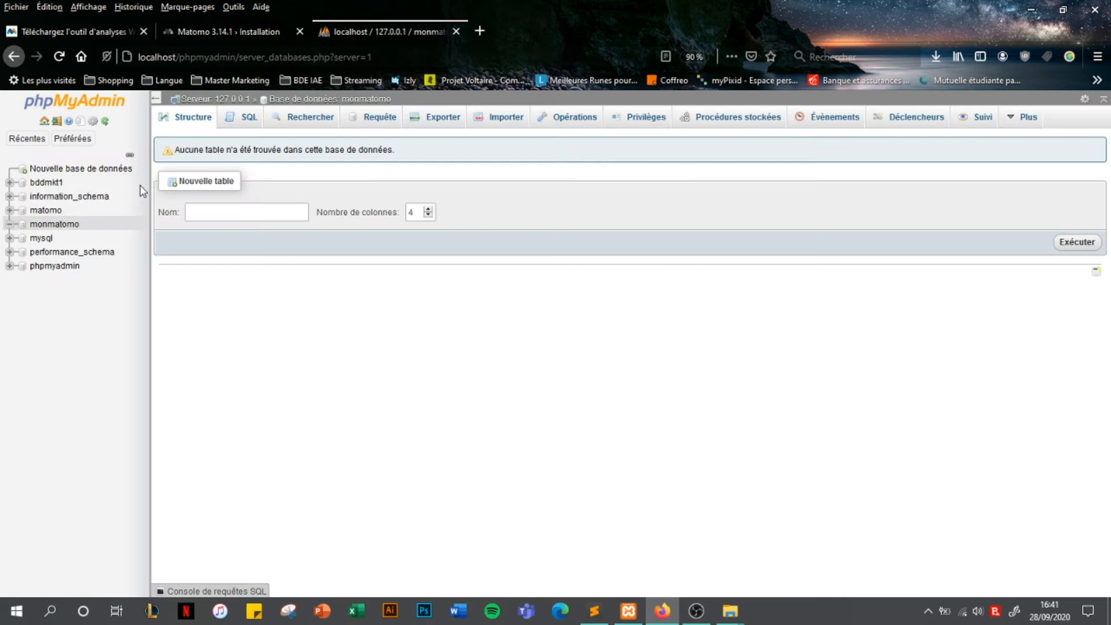
left_click(229, 32)
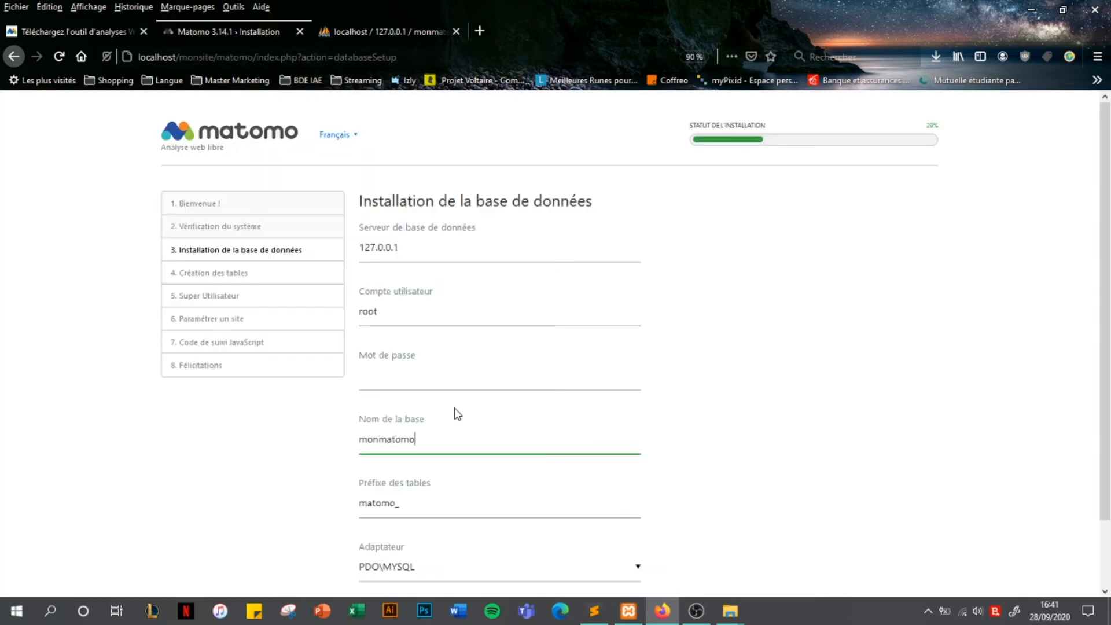
left_click(759, 442)
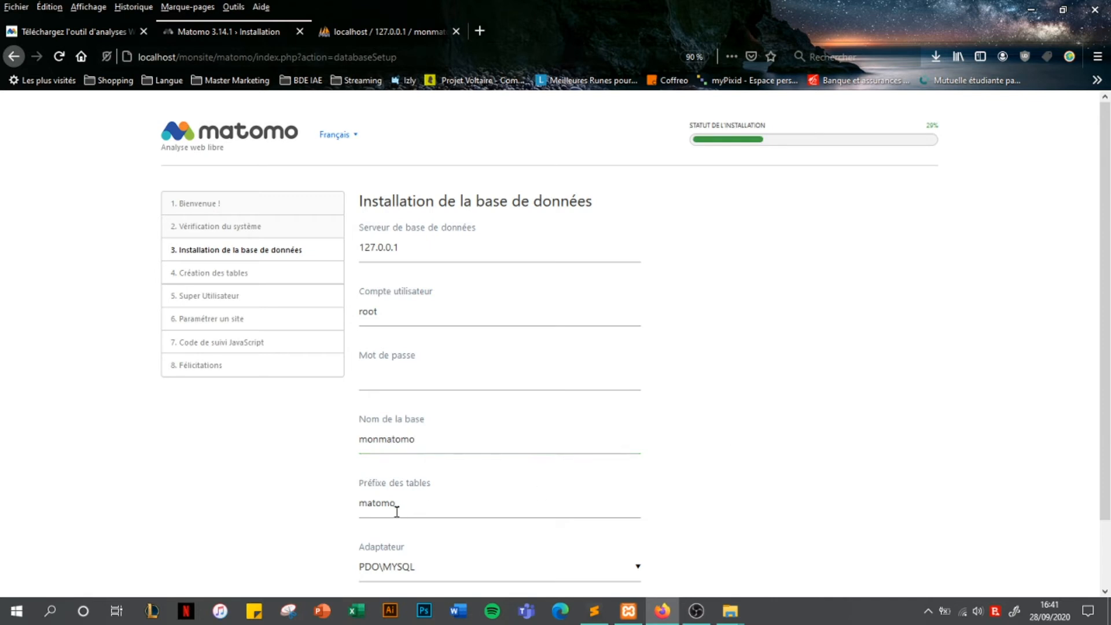
scroll(411, 492, "down", 2)
left_click(398, 549)
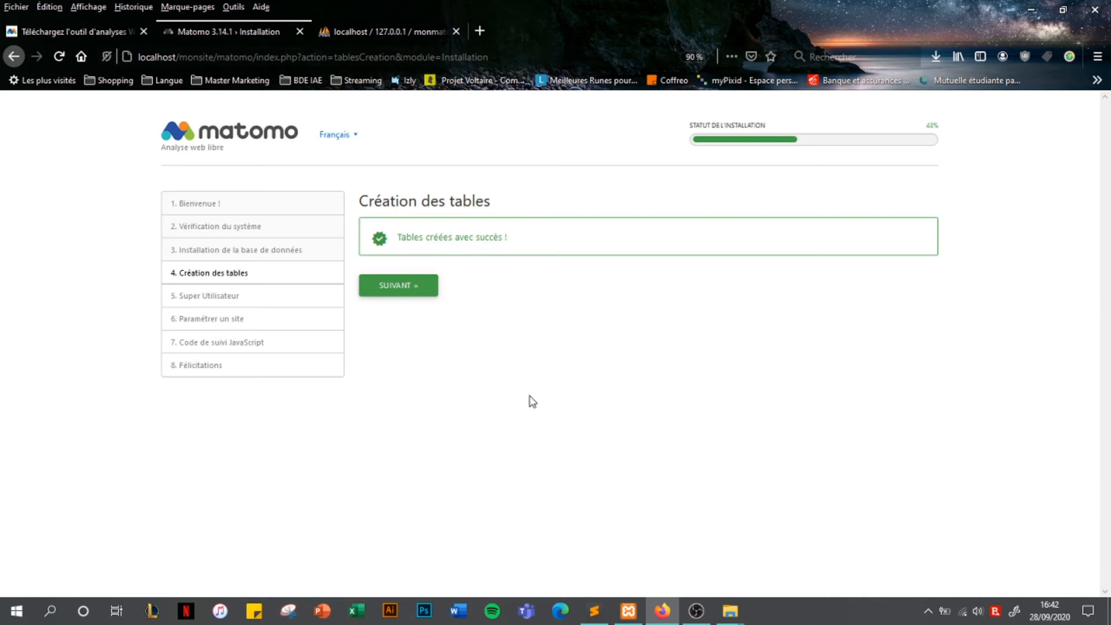
Continue from the Création des tables page to the Super Utilisateur step
left_click(401, 292)
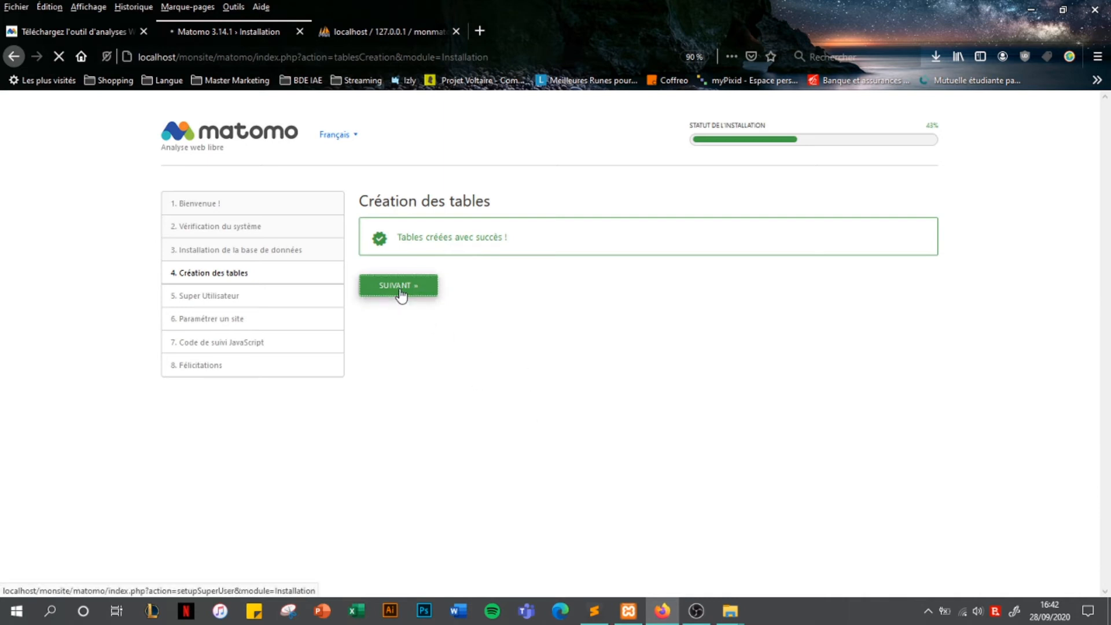
left_click_drag(177, 296, 241, 299)
left_click(253, 298)
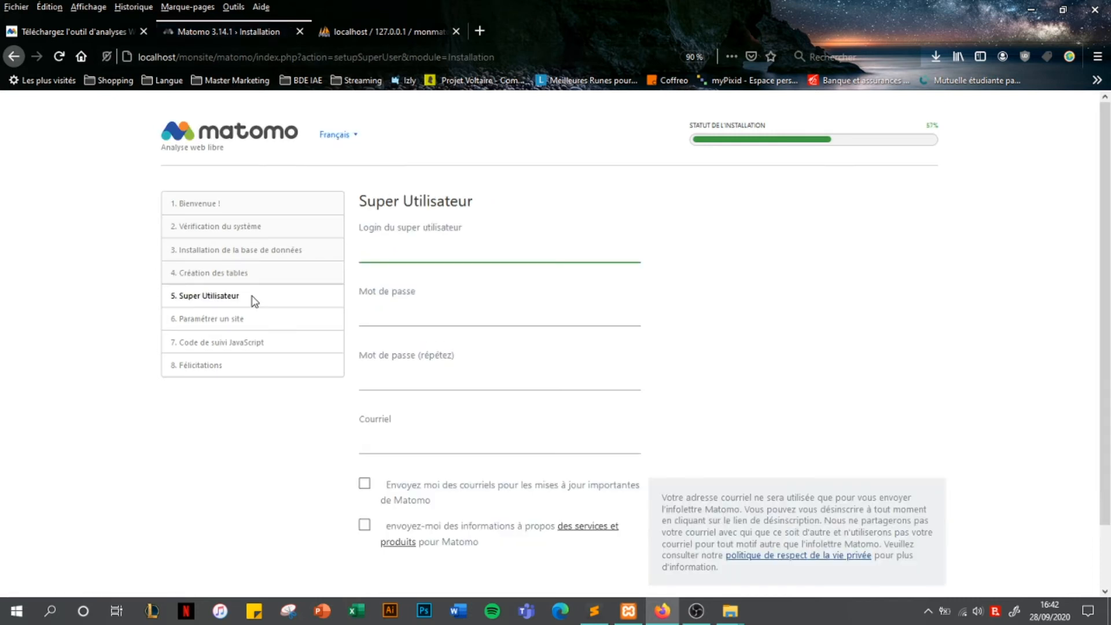
Enter the super user's login, password twice and e-mail, submit, and decline Firefox's save prompt
type("thomas")
key("Tab")
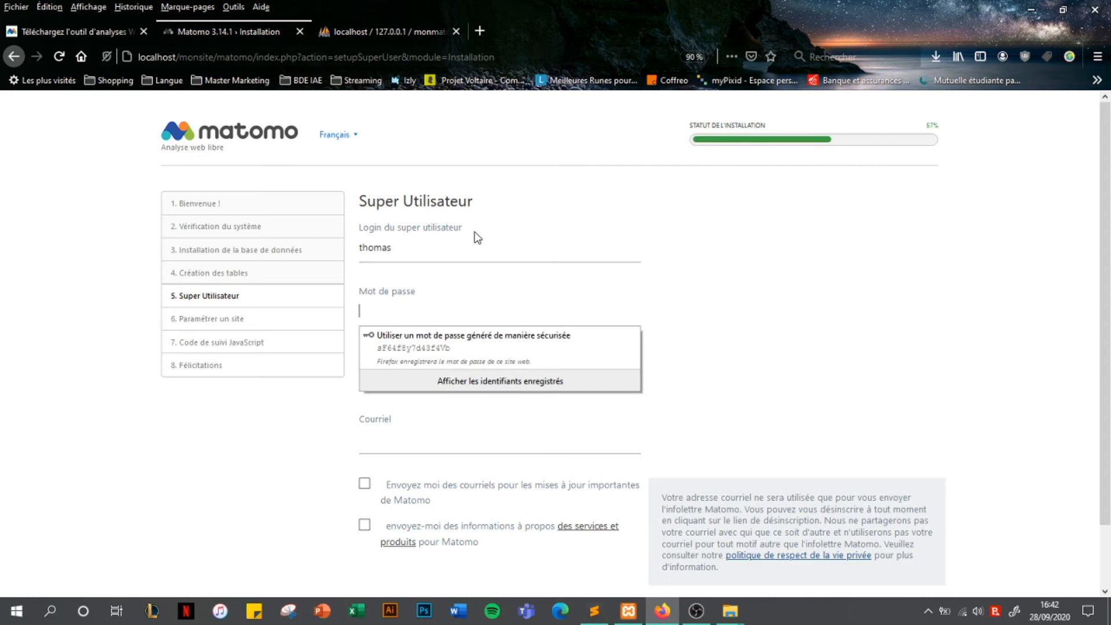
type("**********")
key("Tab")
type("**********")
key("Tab")
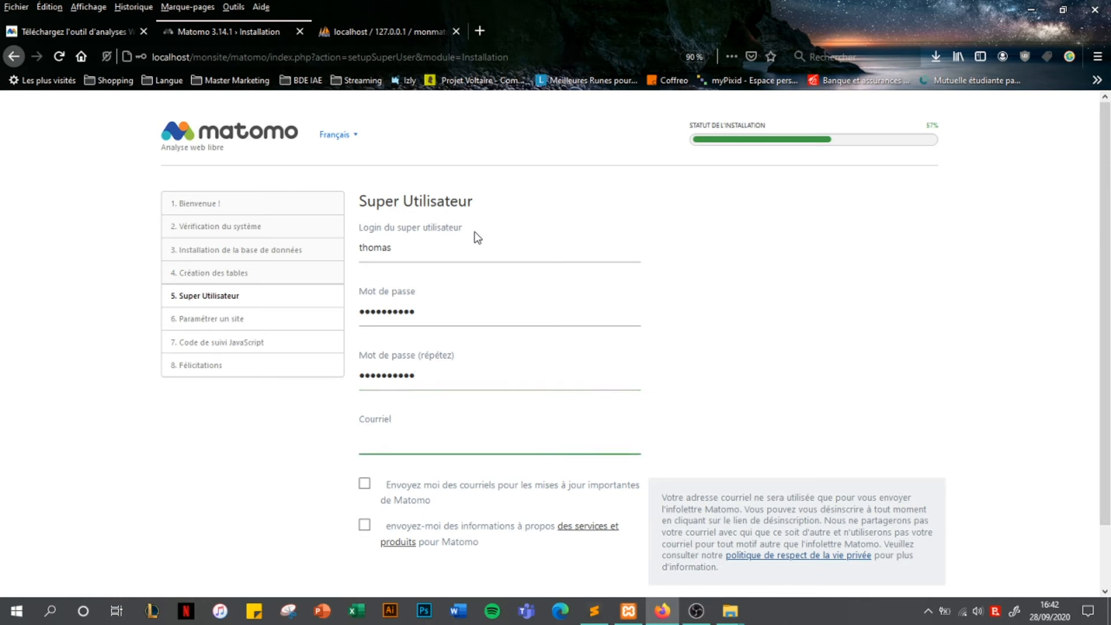
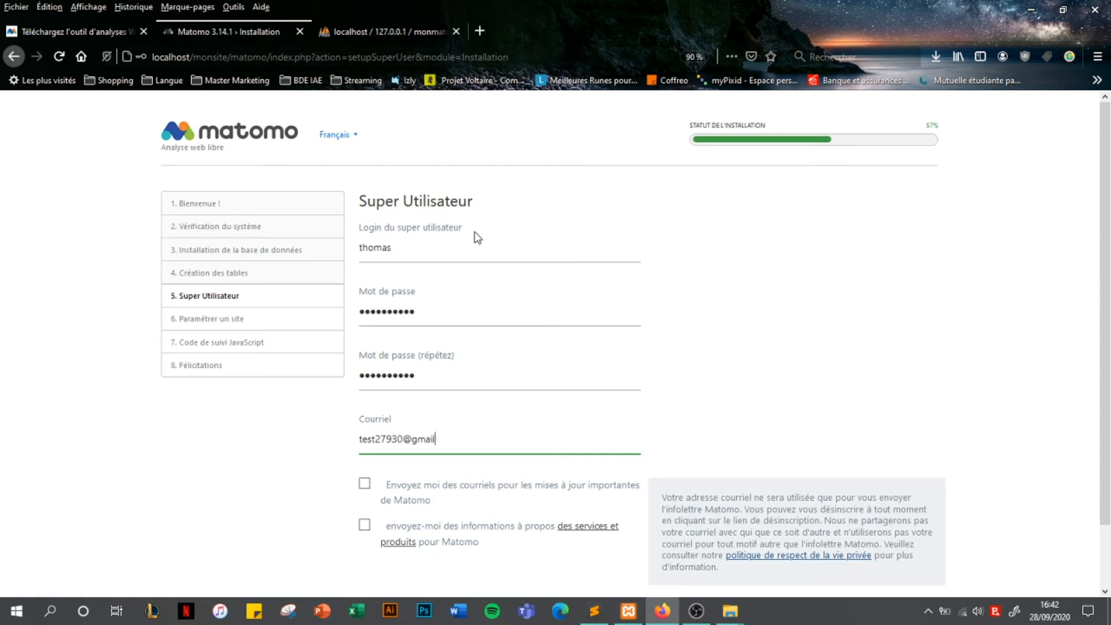
scroll(486, 500, "down", 2)
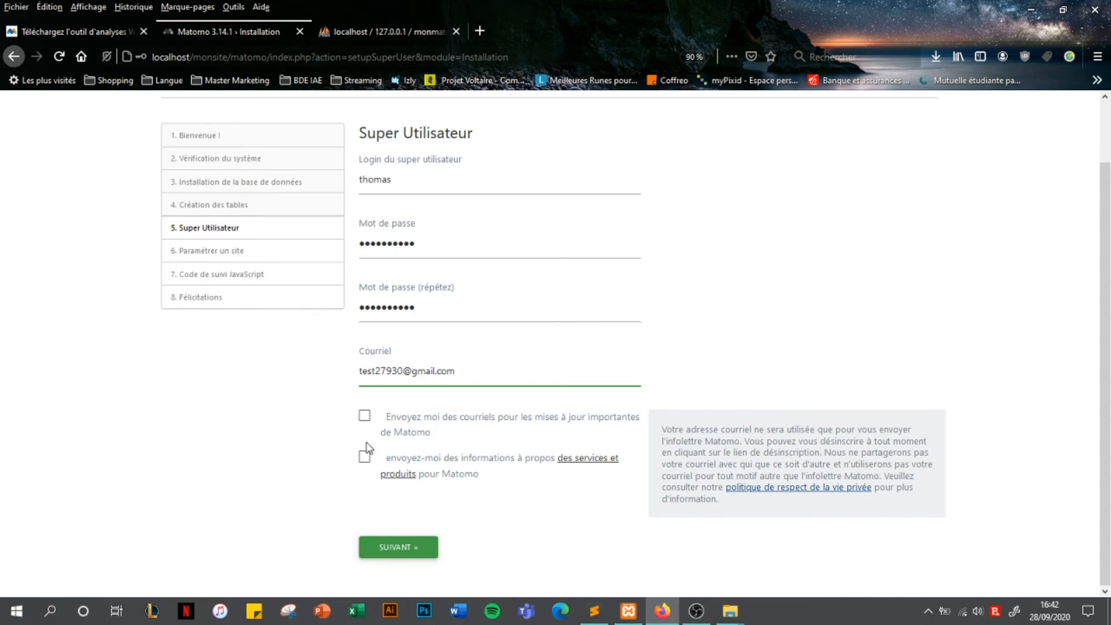
left_click(408, 547)
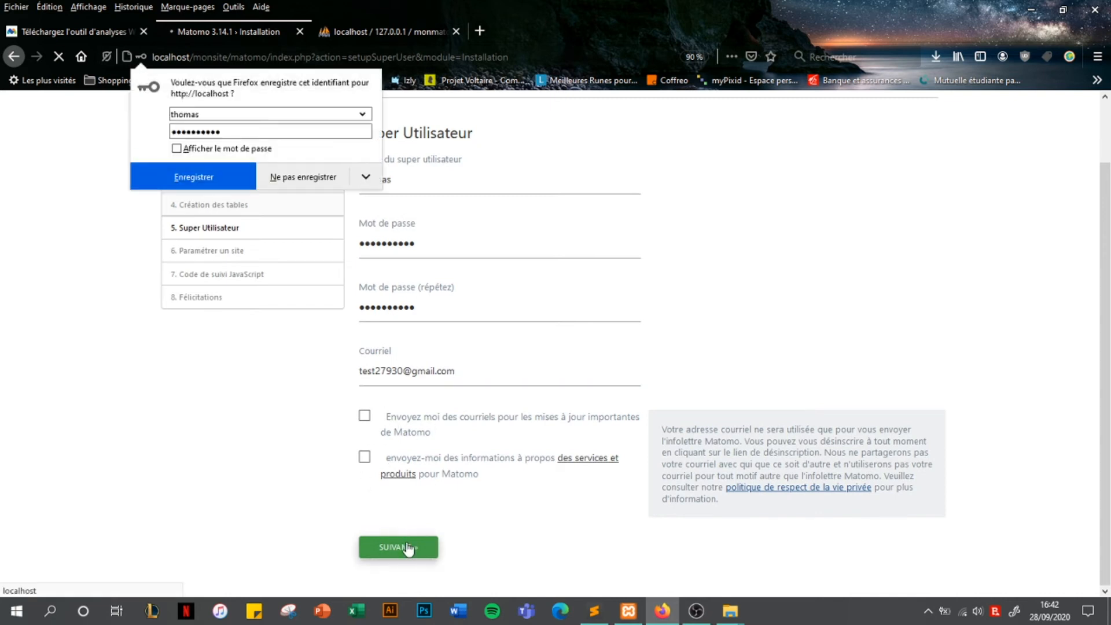
left_click(317, 184)
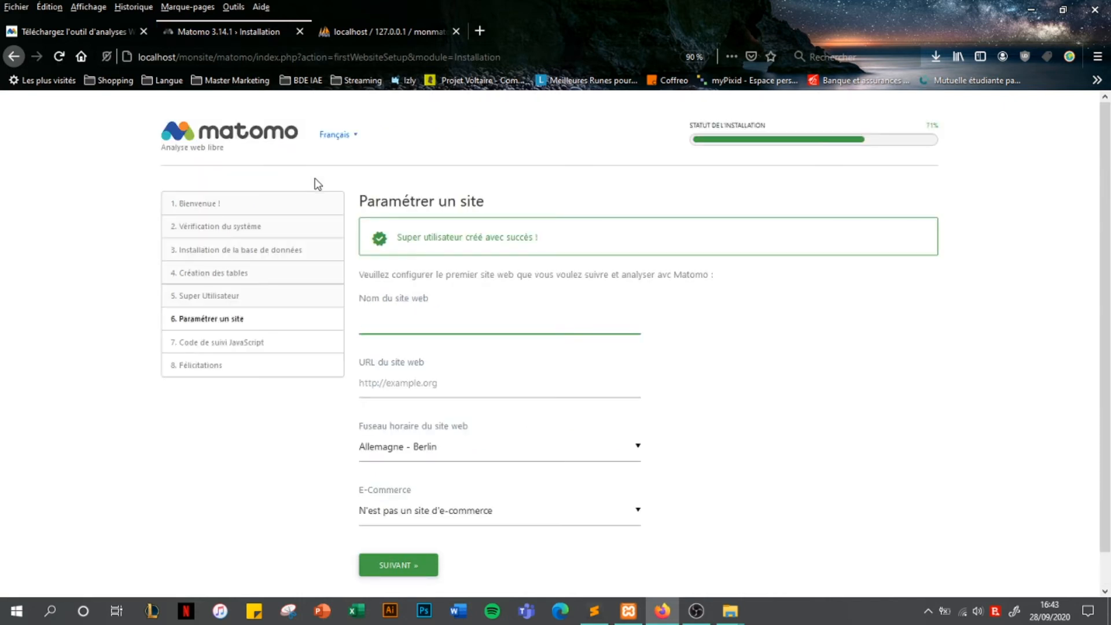
type("Mon S")
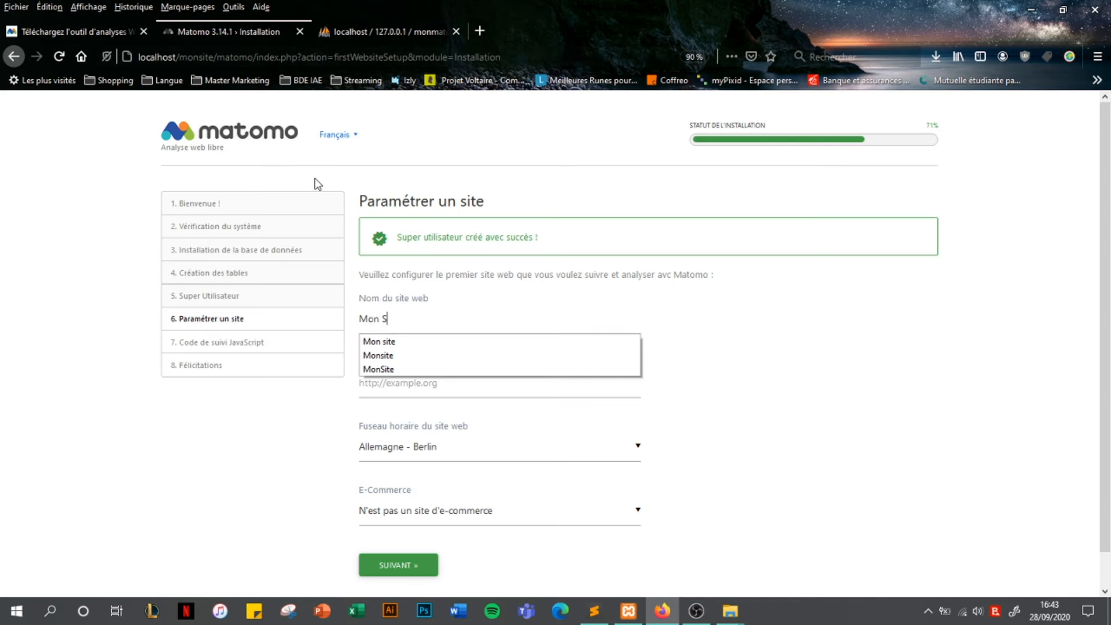
type("ite")
left_click(658, 362)
left_click(563, 376)
type("monsi")
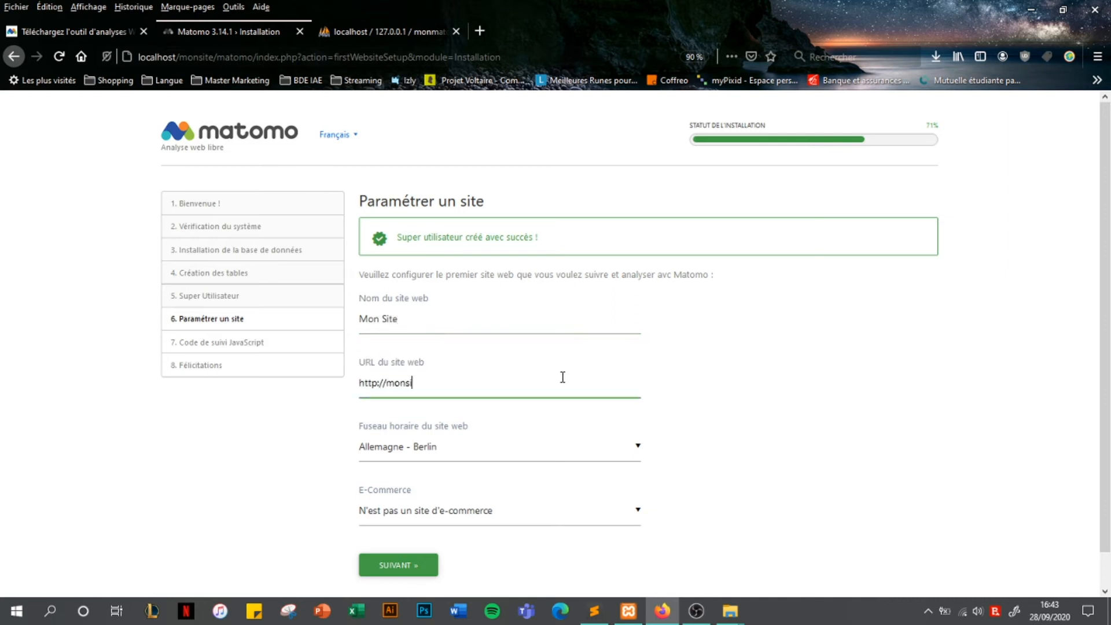
type("te.fr")
scroll(717, 442, "down", 1)
left_click(629, 412)
key("f")
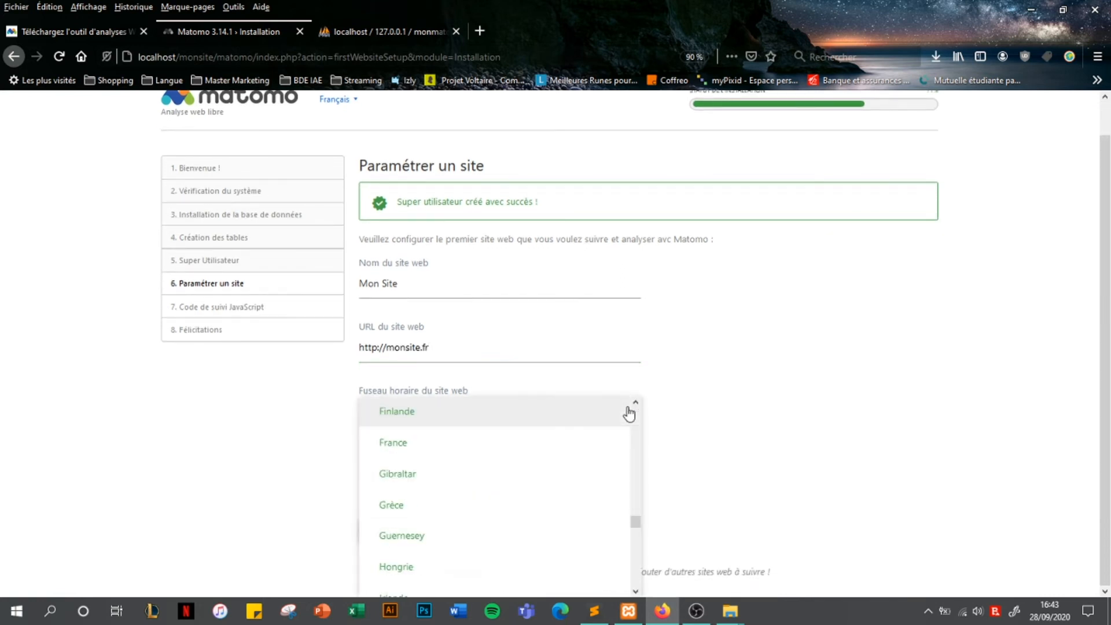
left_click(472, 447)
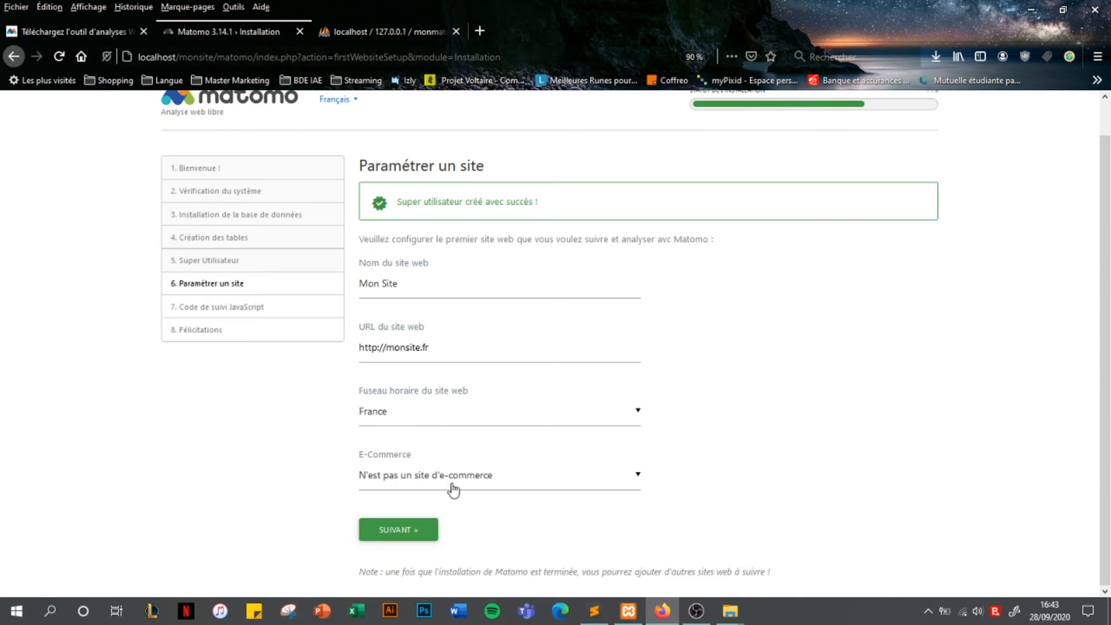
left_click(425, 536)
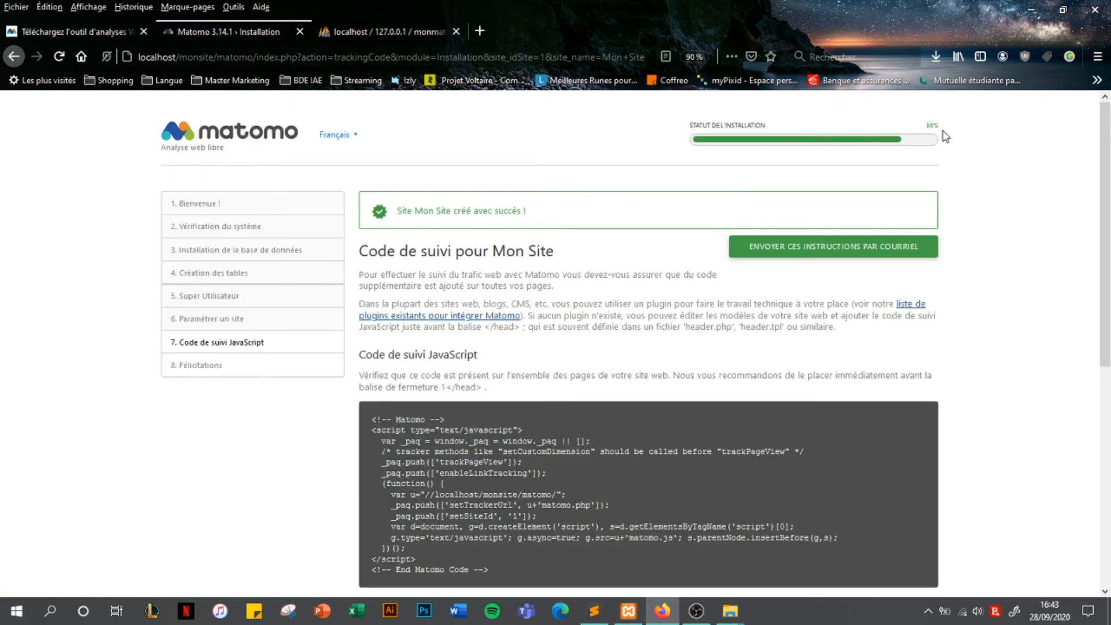
scroll(551, 397, "down", 3)
scroll(459, 221, "up", 3)
scroll(493, 430, "down", 3)
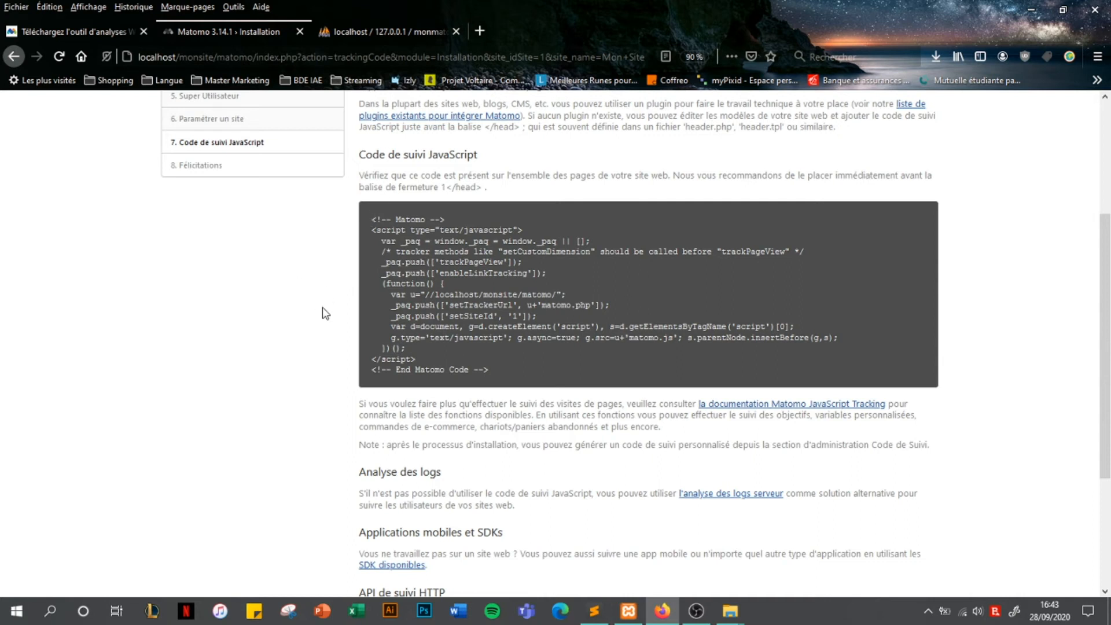
left_click_drag(374, 219, 531, 382)
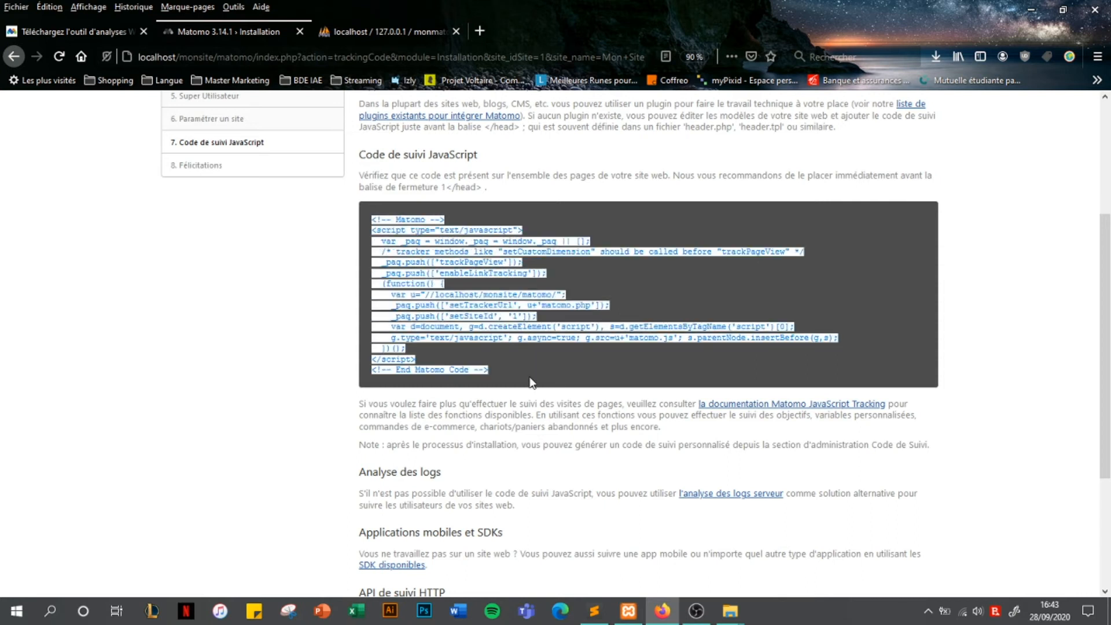
Finish the Matomo installation and continue to Matomo
left_click(530, 384)
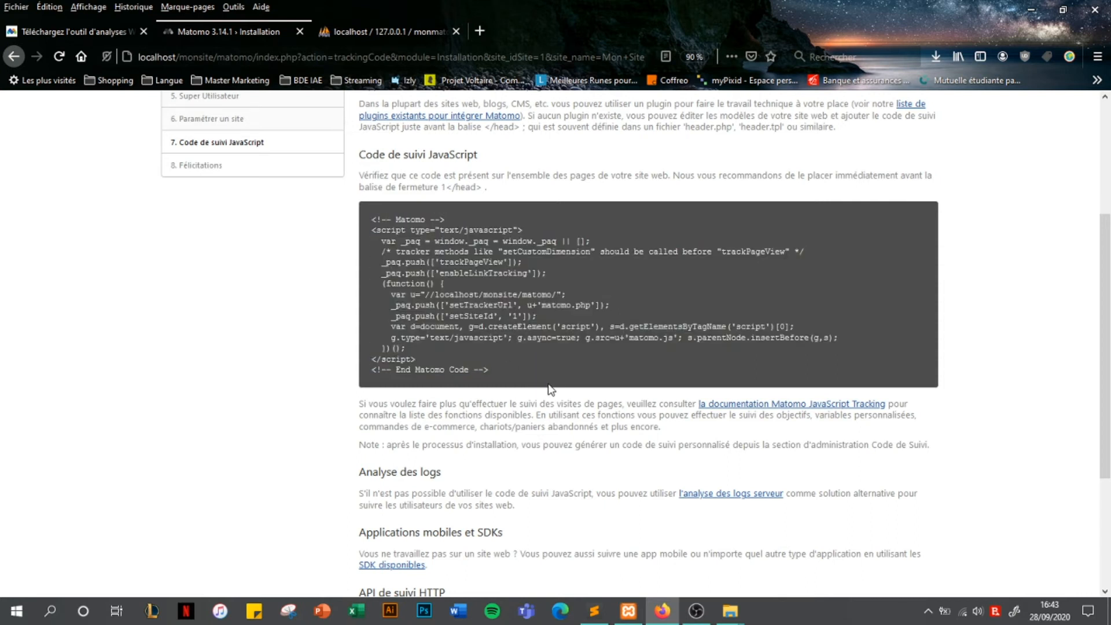
scroll(544, 405, "down", 3)
left_click(419, 554)
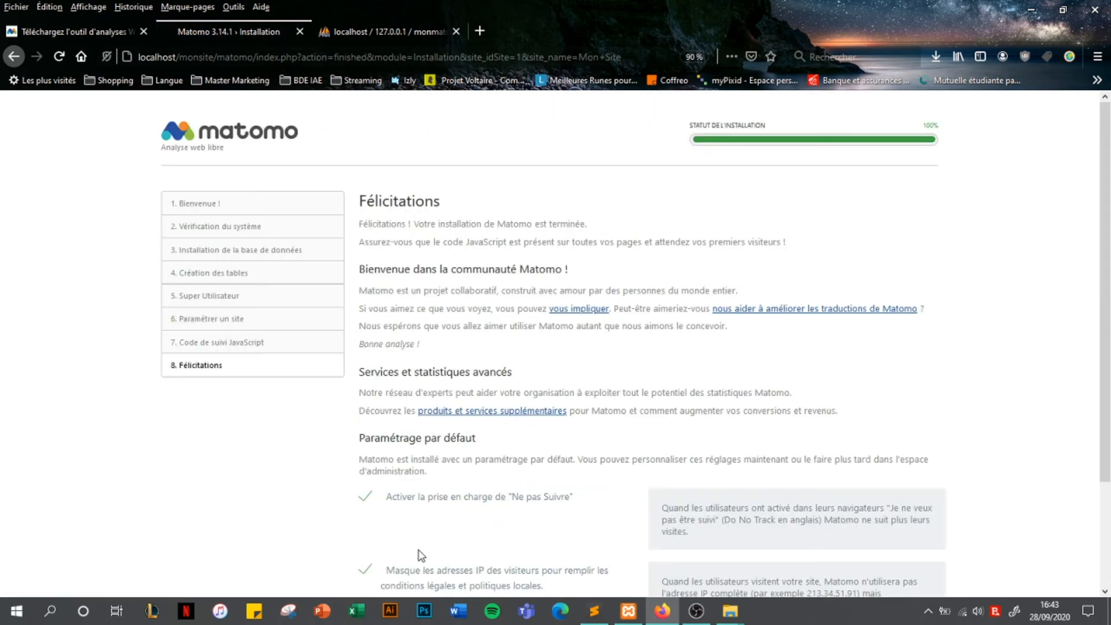
scroll(753, 257, "down", 2)
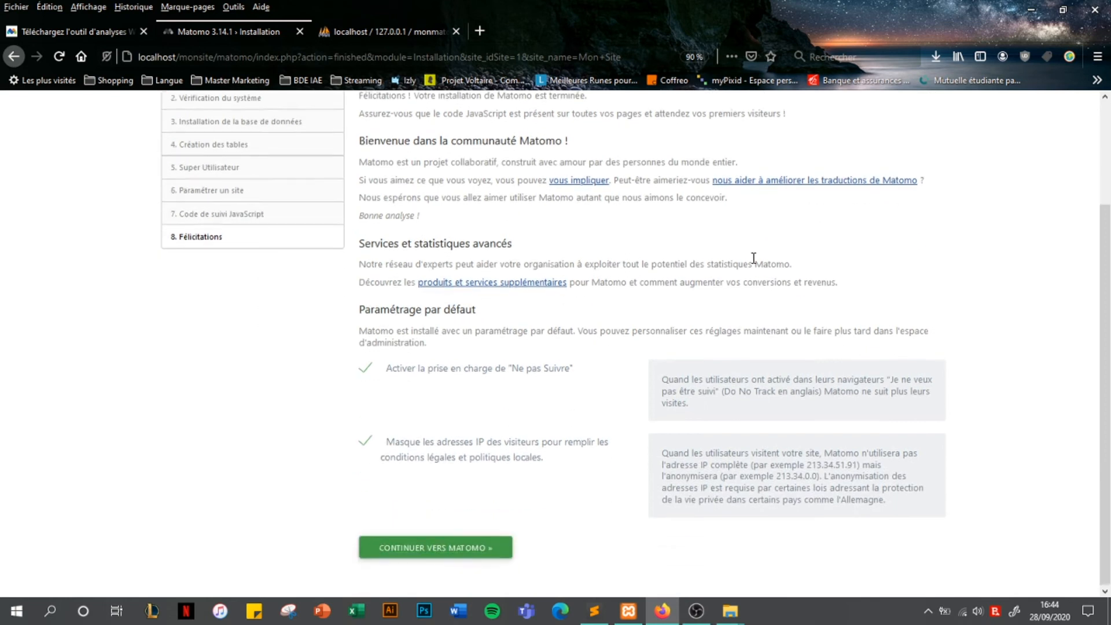
left_click(472, 554)
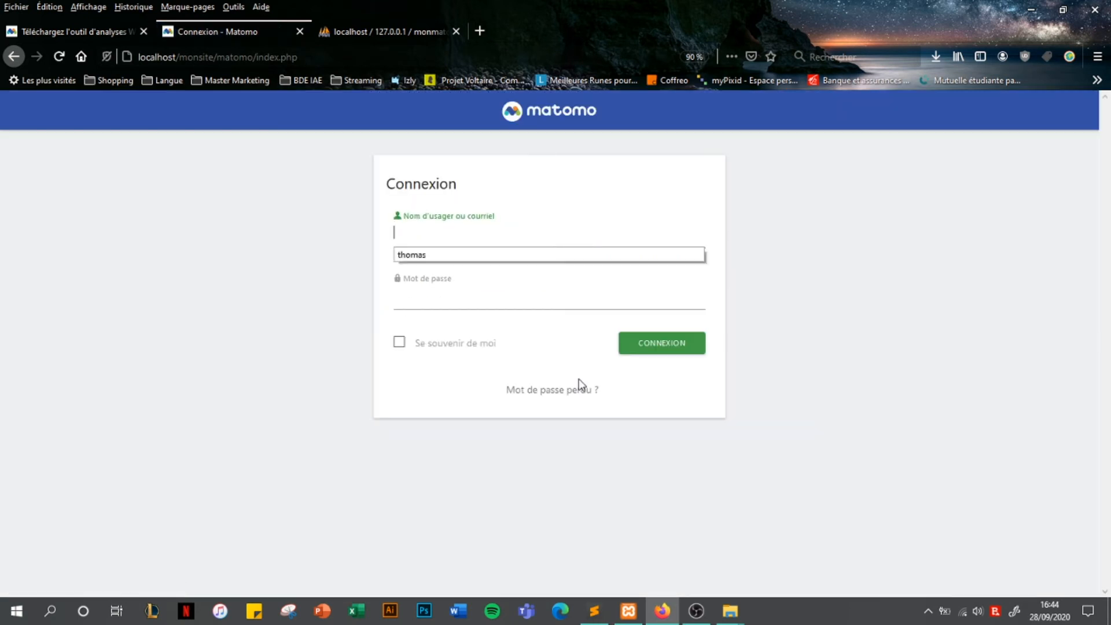
Log in with the super user's credentials, declining Firefox's password save prompt
type("thomas")
key("Tab")
type("**********")
left_click(631, 346)
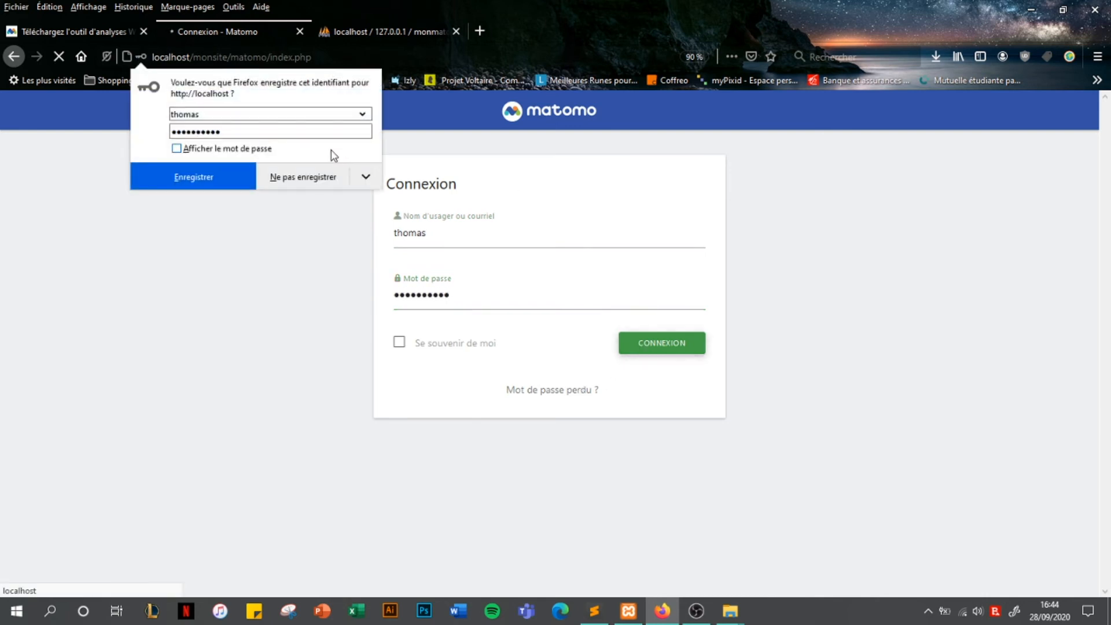
left_click(338, 175)
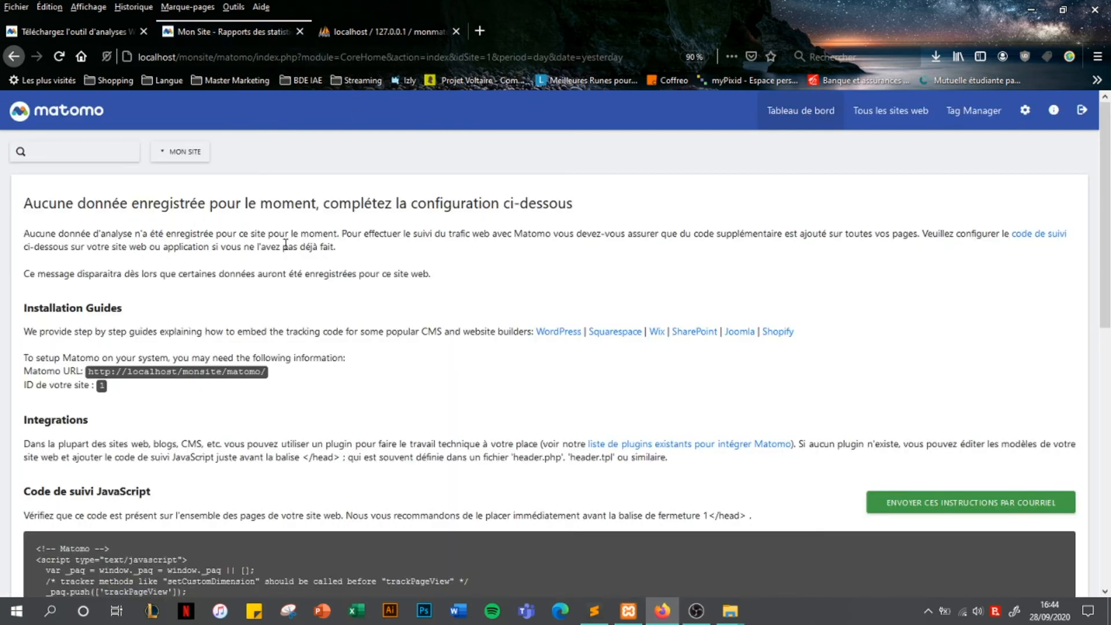
Select and copy the JavaScript tracking code shown on Mon Site's dashboard
scroll(398, 256, "down", 3)
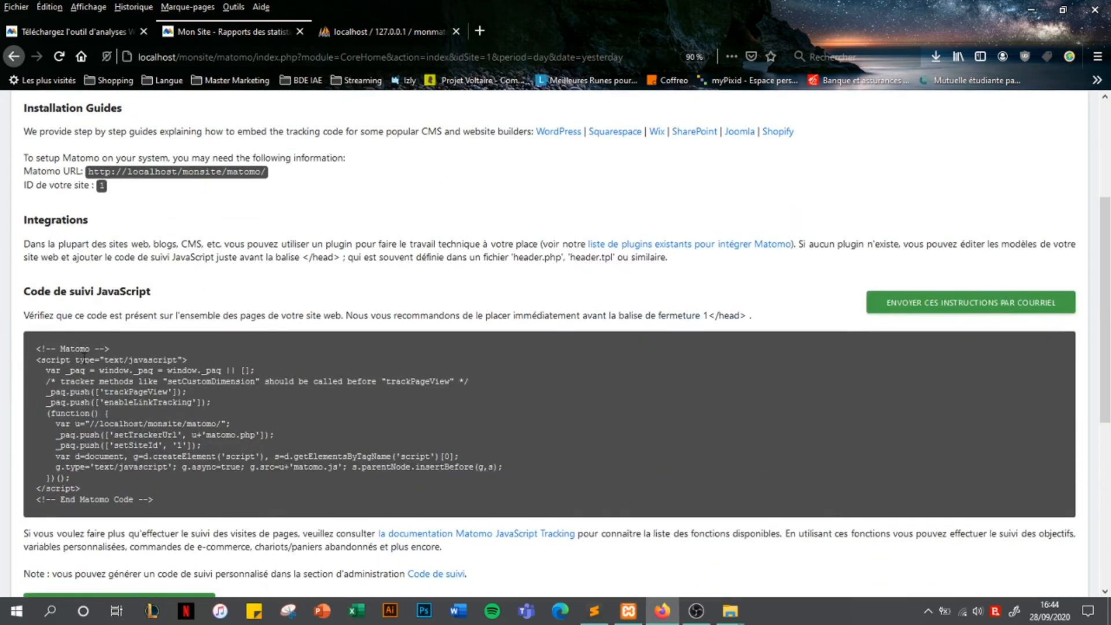
left_click(33, 346)
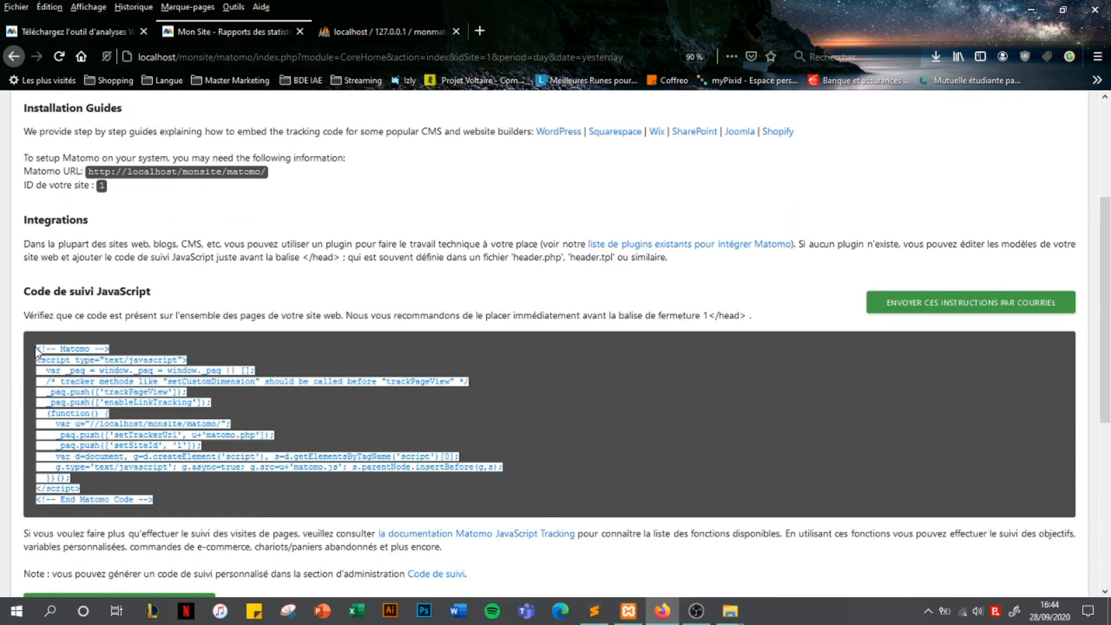
left_click(441, 284)
scroll(455, 324, "up", 1)
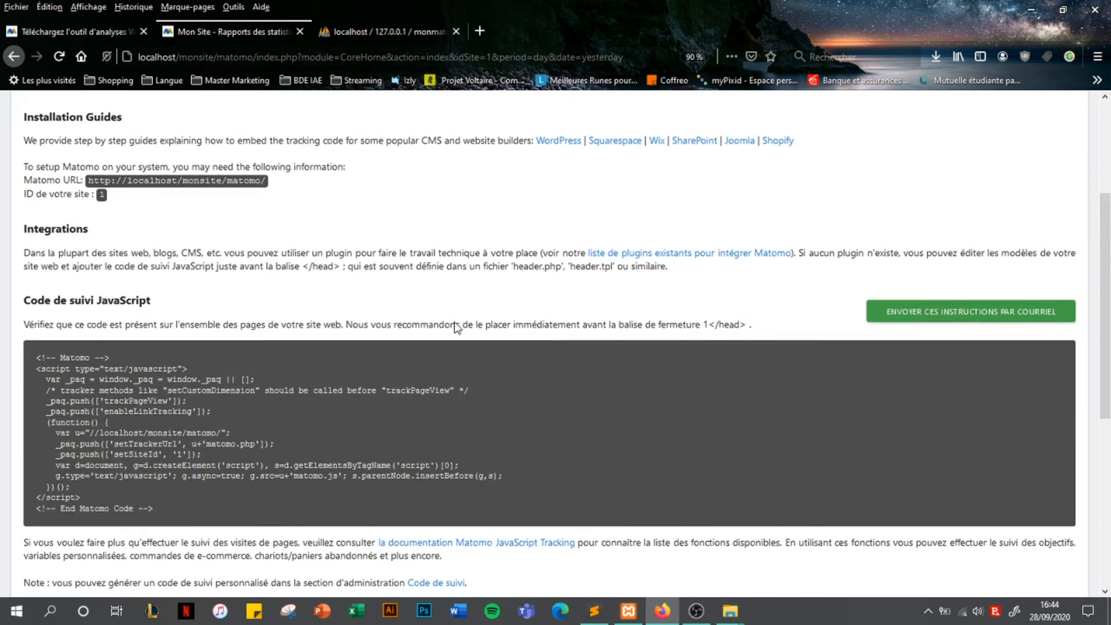
scroll(455, 325, "up", 3)
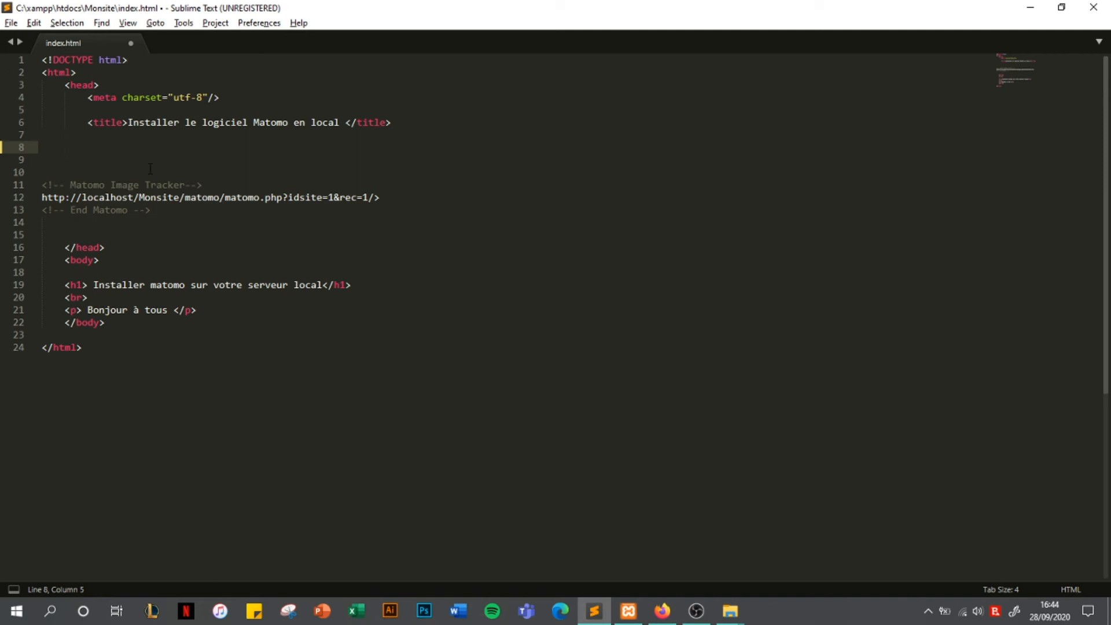
Save the file as index.html in the Monsite folder
left_click(12, 23)
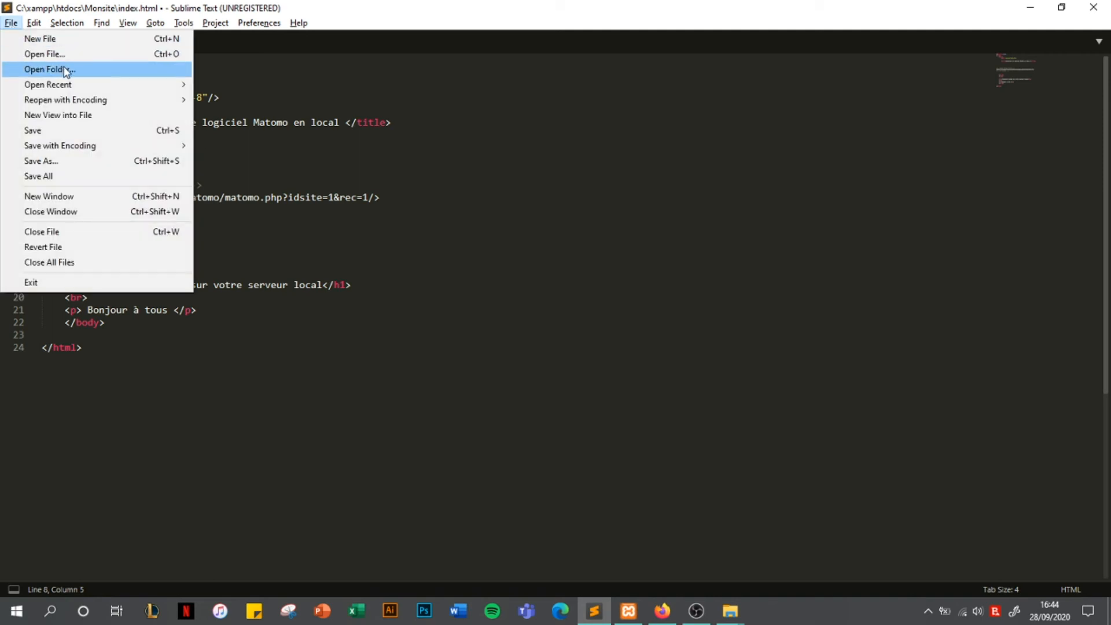
left_click(99, 162)
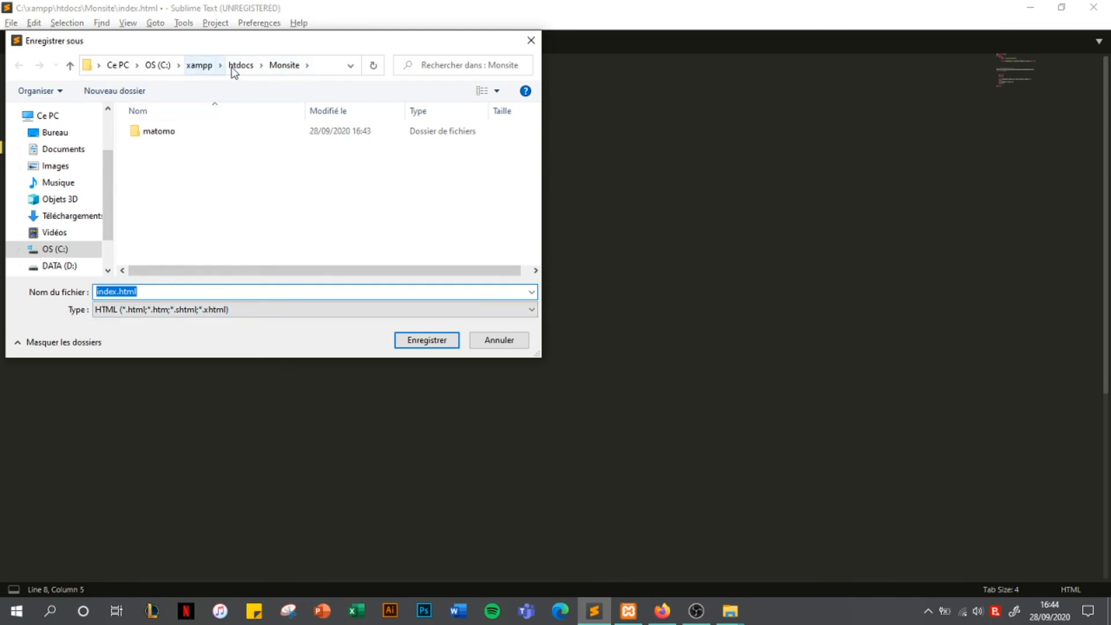
left_click(425, 343)
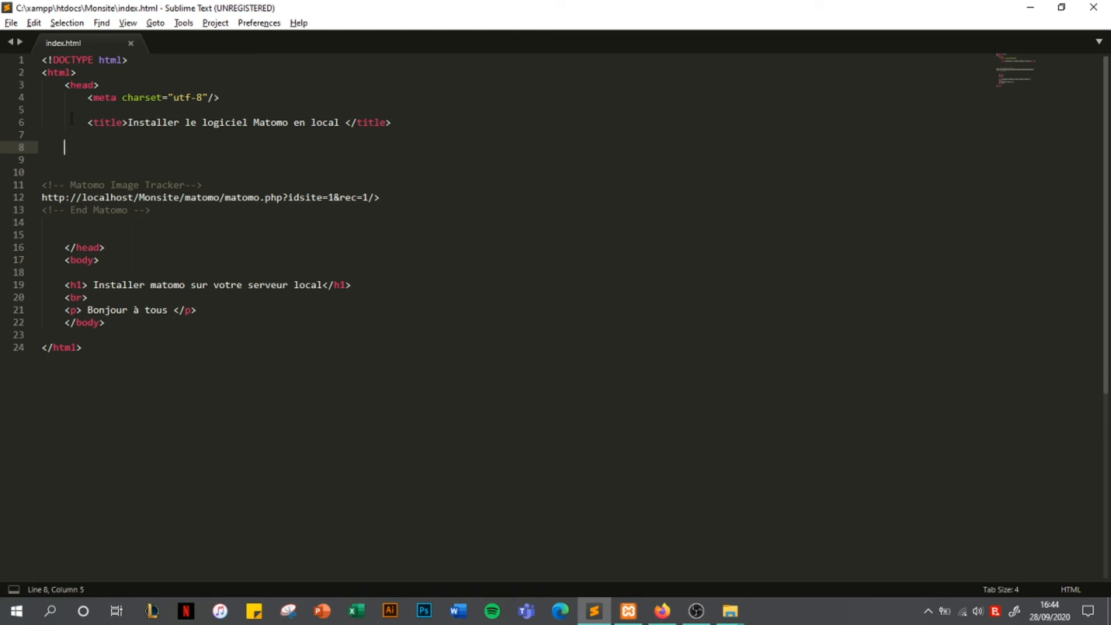
Paste the Matomo tracking code at line 8 of index.html and save it
type("<!-- Matomo --> <script type=\"text/javascript\">   var _paq = window._paq || [];   /* tracker methods like \"setCustomDimension\" should be called before \"trackPageView\" */   _paq.push(['trackPageView']);   _paq.push(['enableLinkTracking']);   (function() {     var u=\"//localhost/monsite/matomo/\";     _paq.push(['setTrackerUrl', u+'matomo.php']);     _paq.push(['setSiteId', '1']);     var d=document, g=d.createElement('script'), s=d.getElementsByTagName('script')[0];     g.type='text/javascript'; g.async=true; g.src=u+'matomo.js'; s.parentNode.insertBefore(g,s);   })(); </script> <!-- End Matomo Code -->")
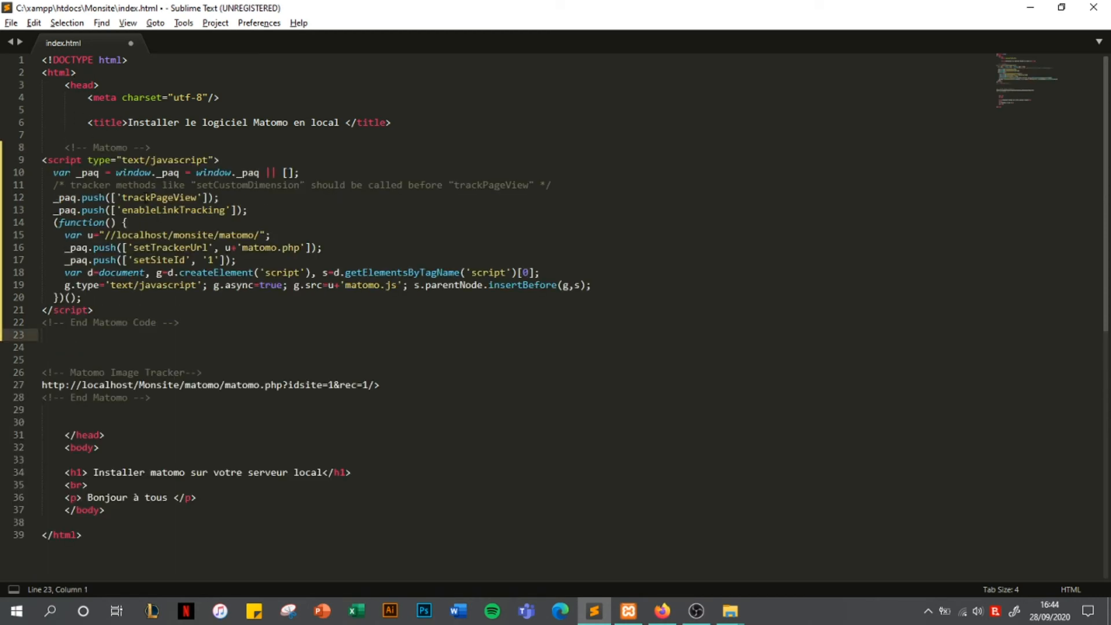
key("ctrl+s")
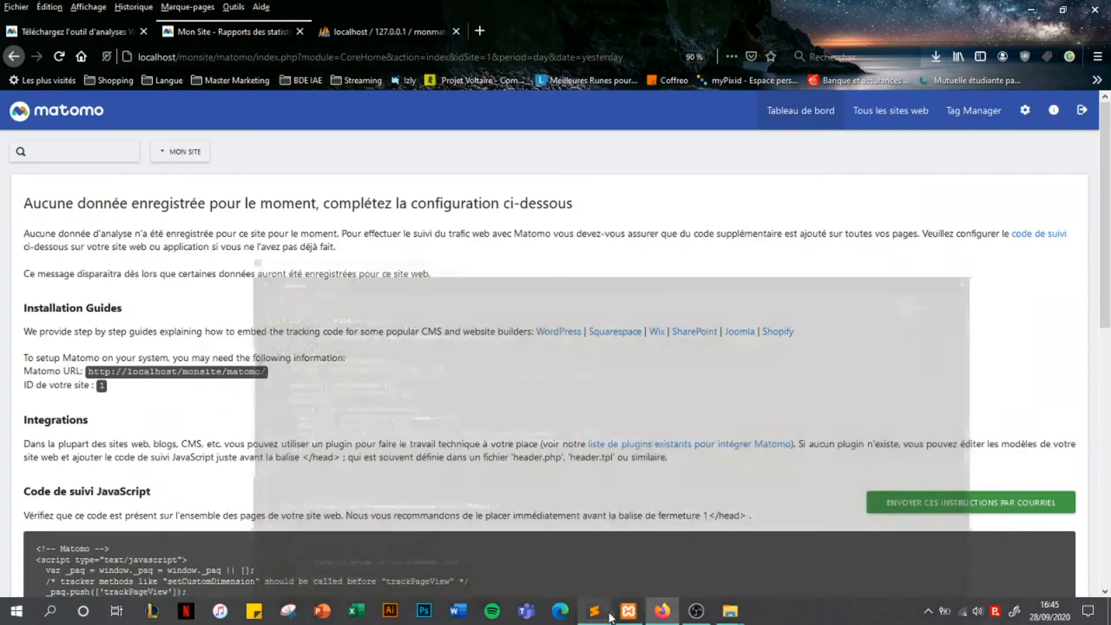
left_click(662, 610)
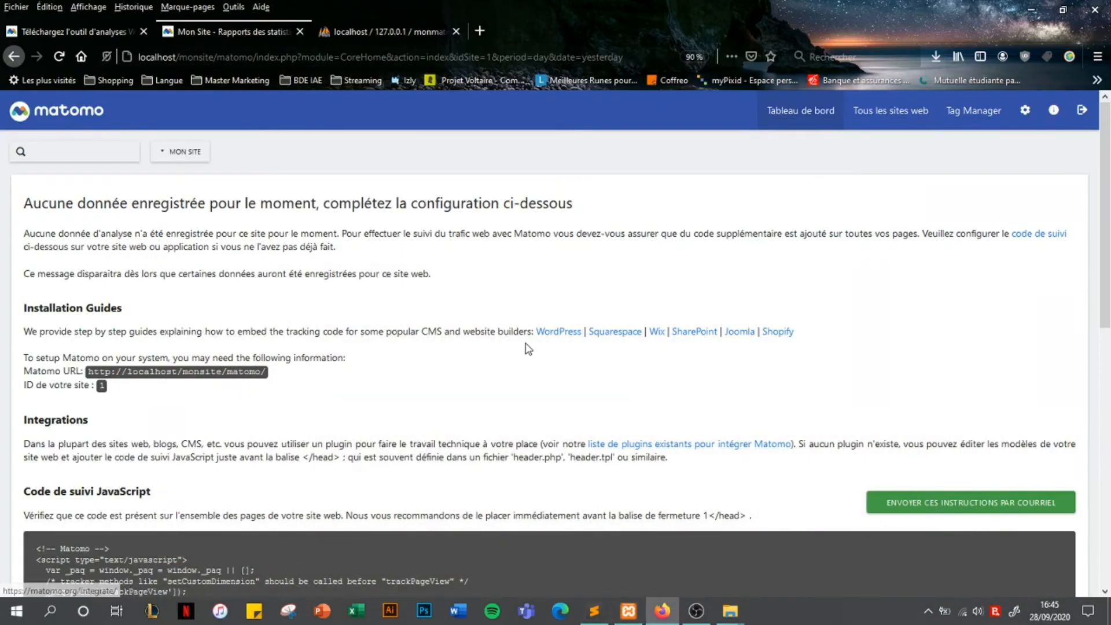
Load localhost/monsite/ in a new Firefox tab to view the local site
key("ctrl+t")
type("localhost/")
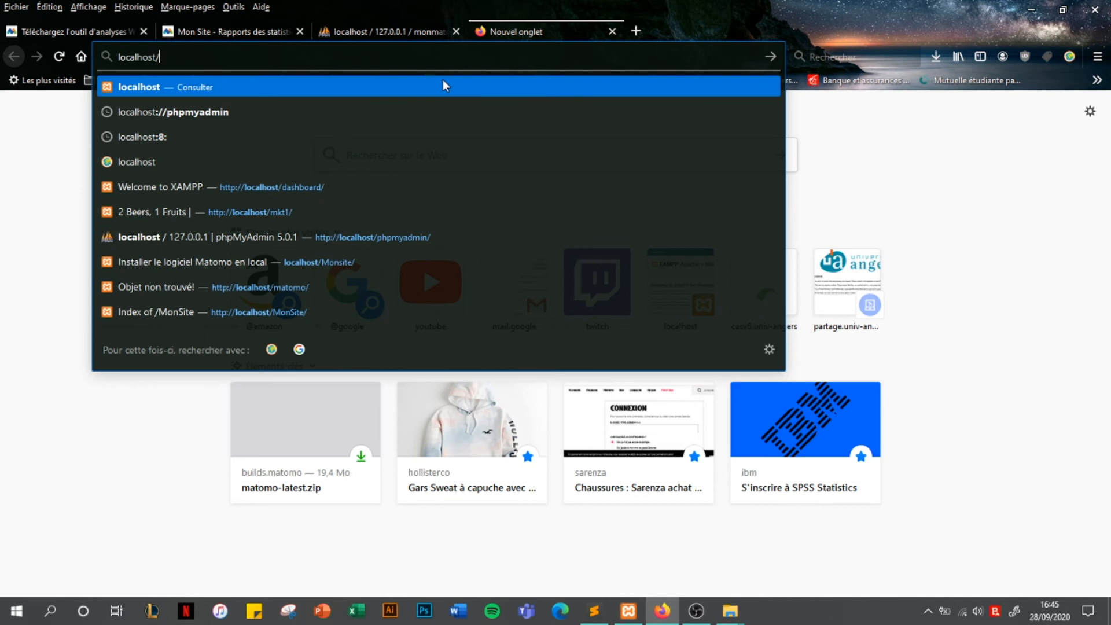
type("monsite/")
key("Return")
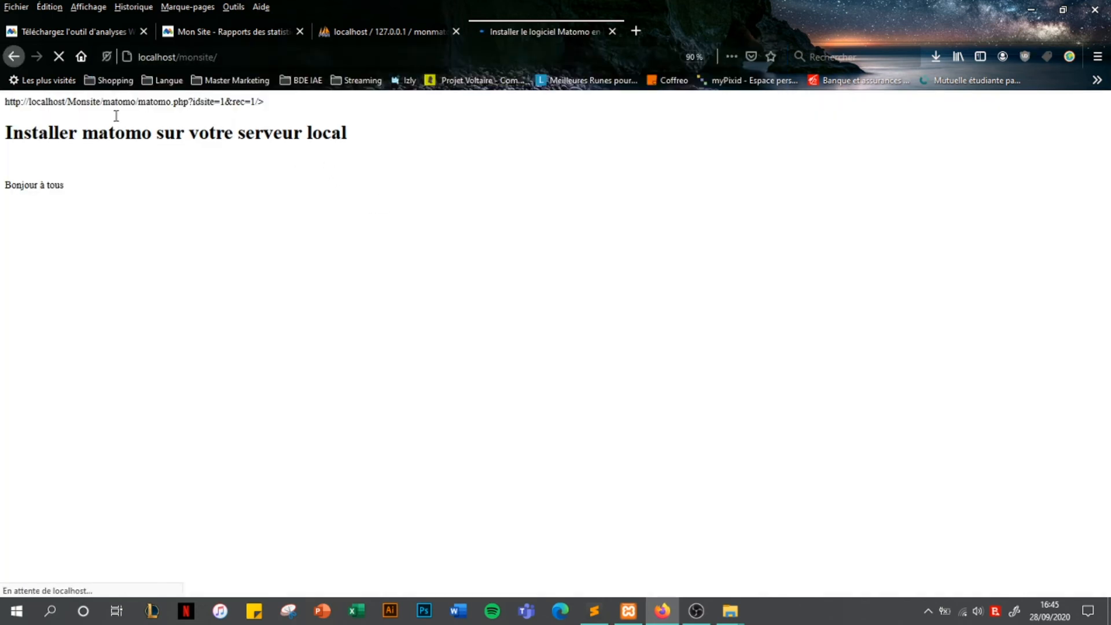
left_click(596, 607)
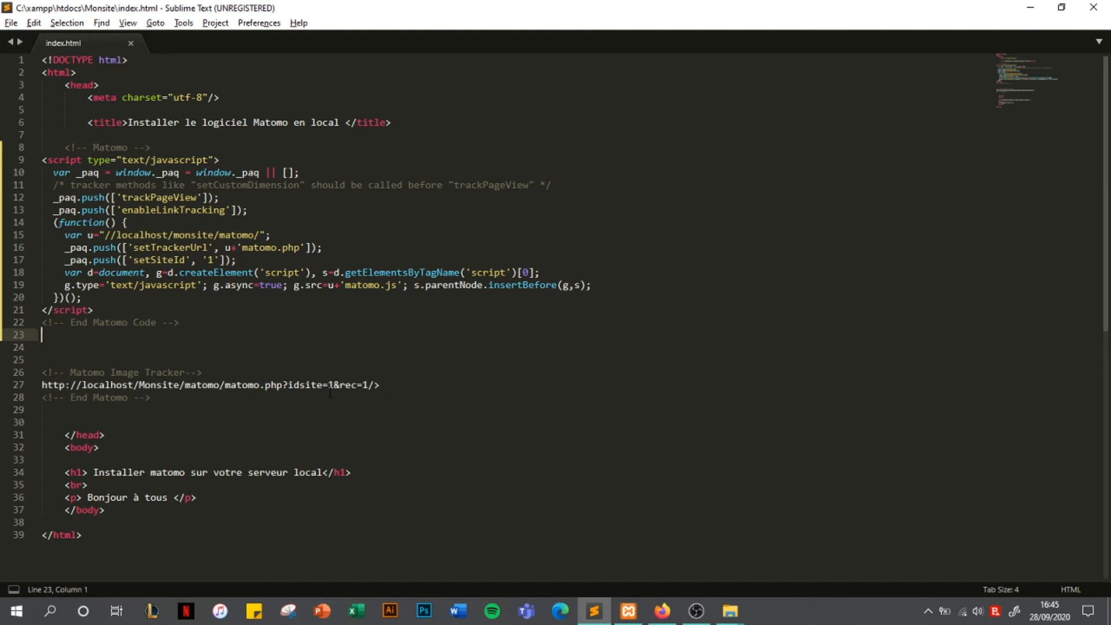
Cut the Matomo image tracker lines 26–28 from index.html, save, and reload the page in Firefox
key("alt+Tab")
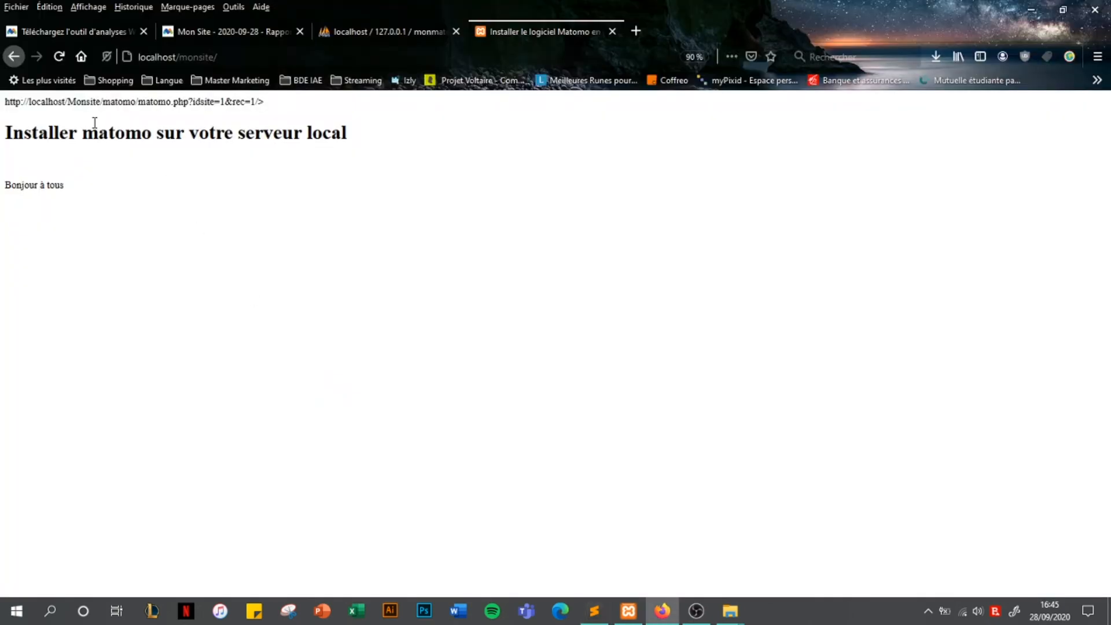
key("alt+Tab")
left_click_drag(47, 370, 218, 396)
key("ctrl+x")
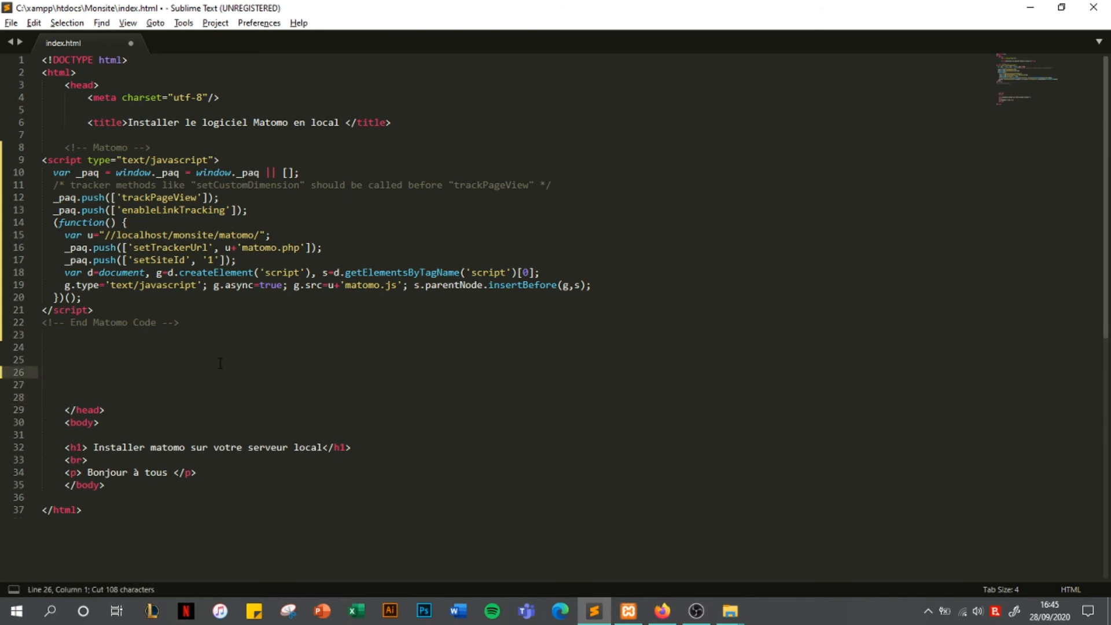
key("ctrl+s")
key("alt+Tab")
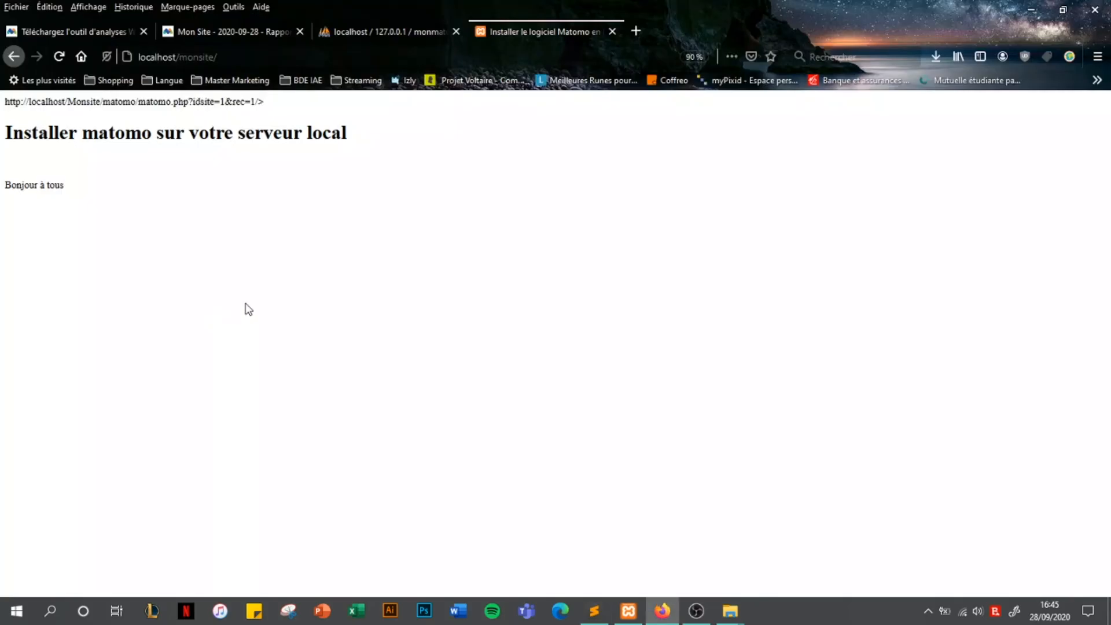
key("F5")
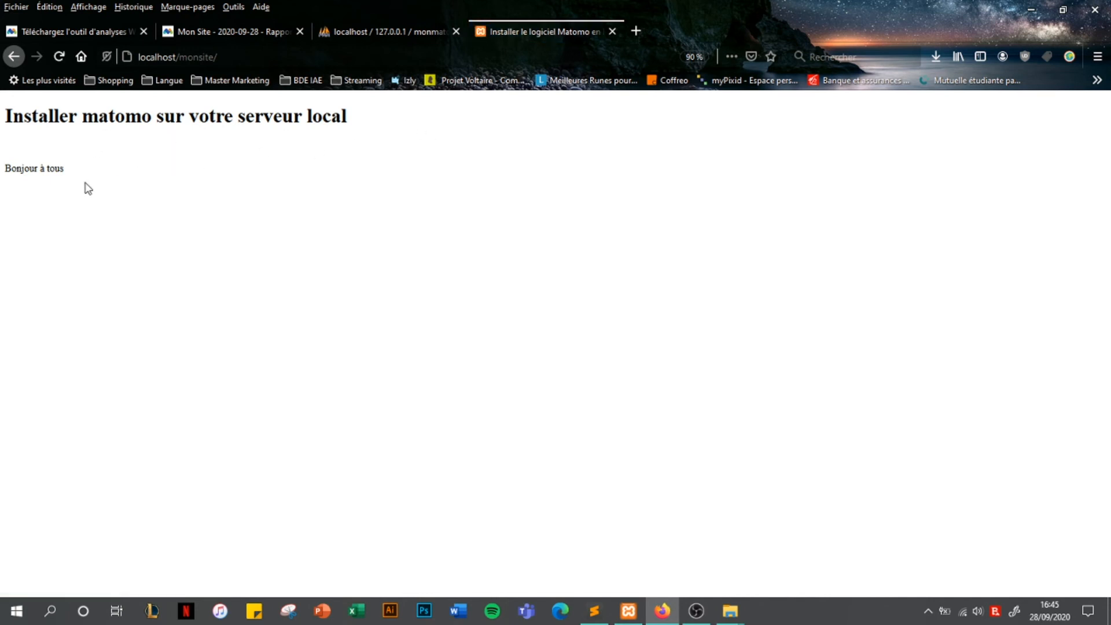
View the test page's source and check that it contains the Matomo tracking code
right_click(404, 276)
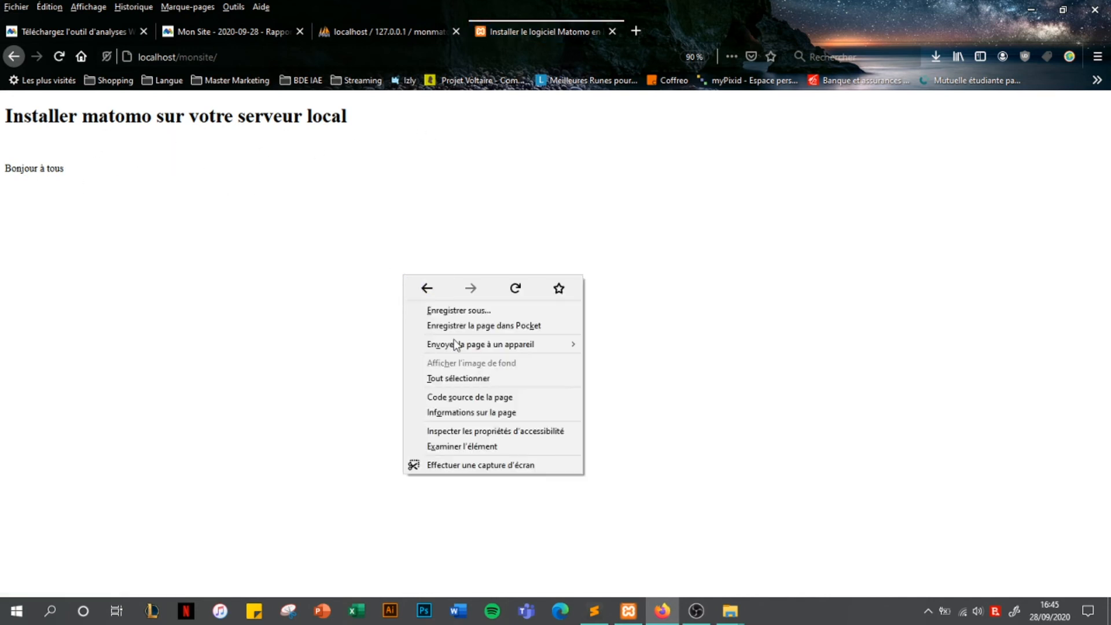
left_click(483, 397)
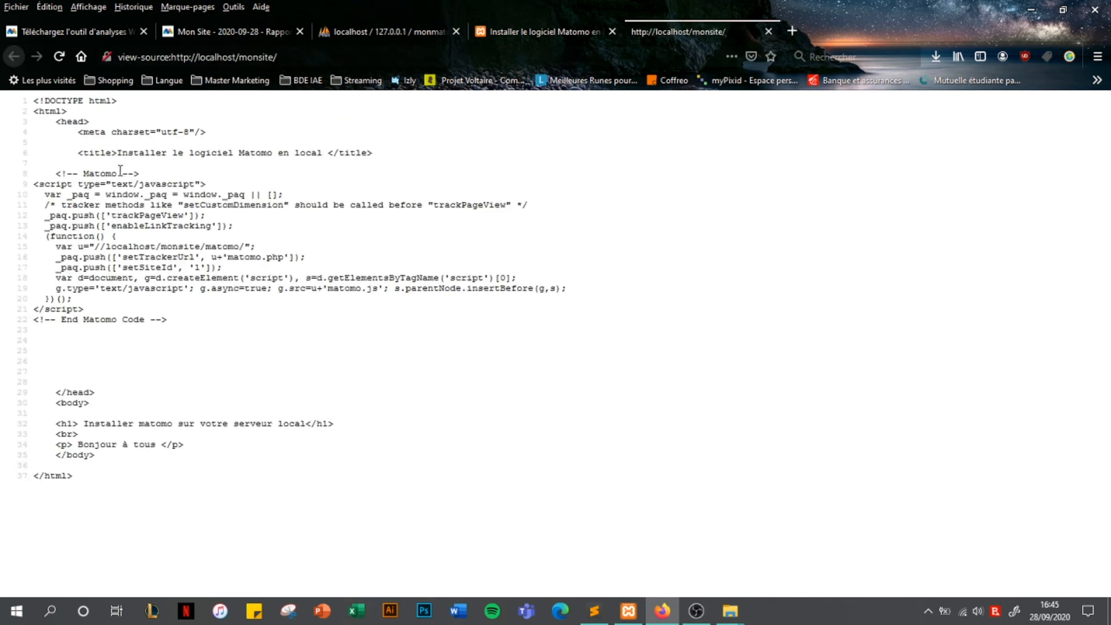
left_click_drag(57, 175, 249, 329)
left_click(222, 310)
left_click_drag(59, 173, 312, 329)
left_click(310, 328)
Reload the local test page to record a visit, then go to the Mon Site Matomo report
left_click(529, 31)
key("F5")
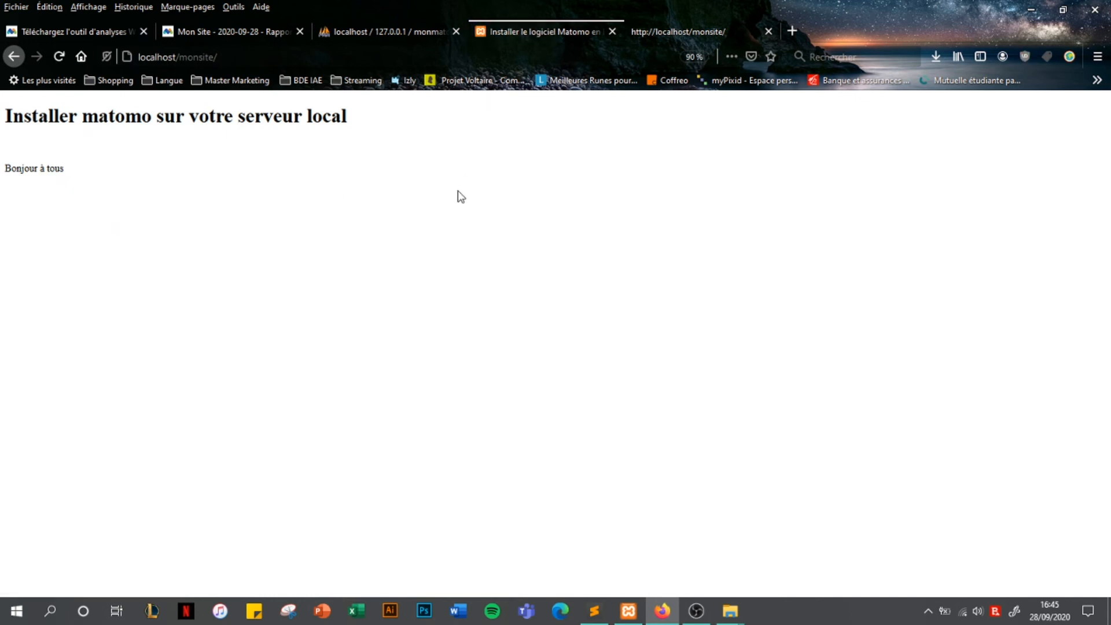
left_click(251, 36)
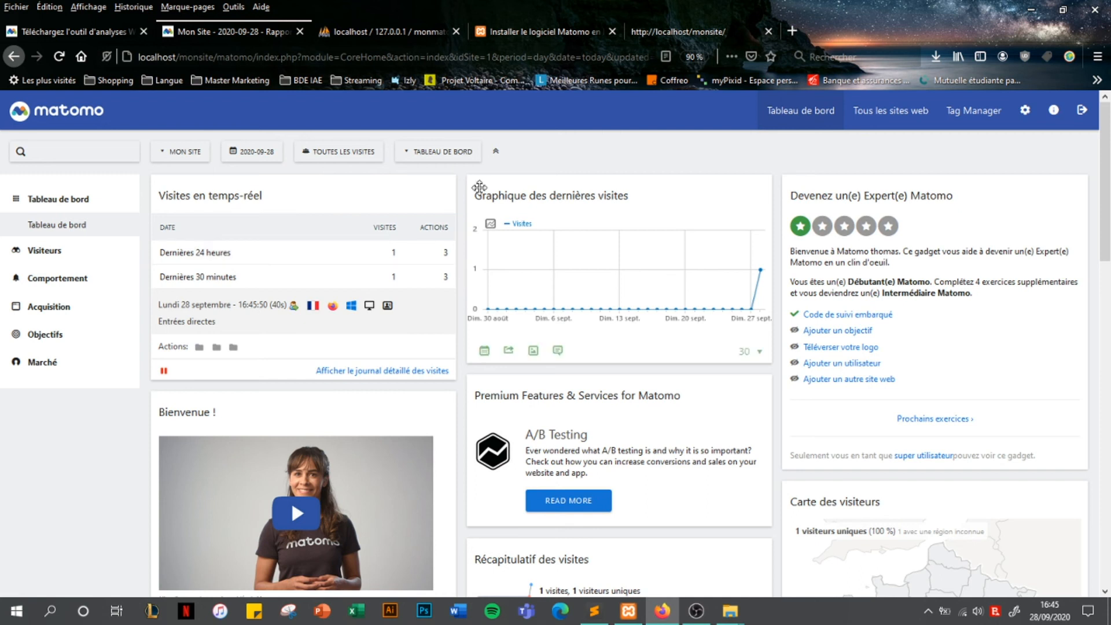
Reload the local test page again to log another action, then return to the Matomo dashboard
left_click(519, 29)
key("F5")
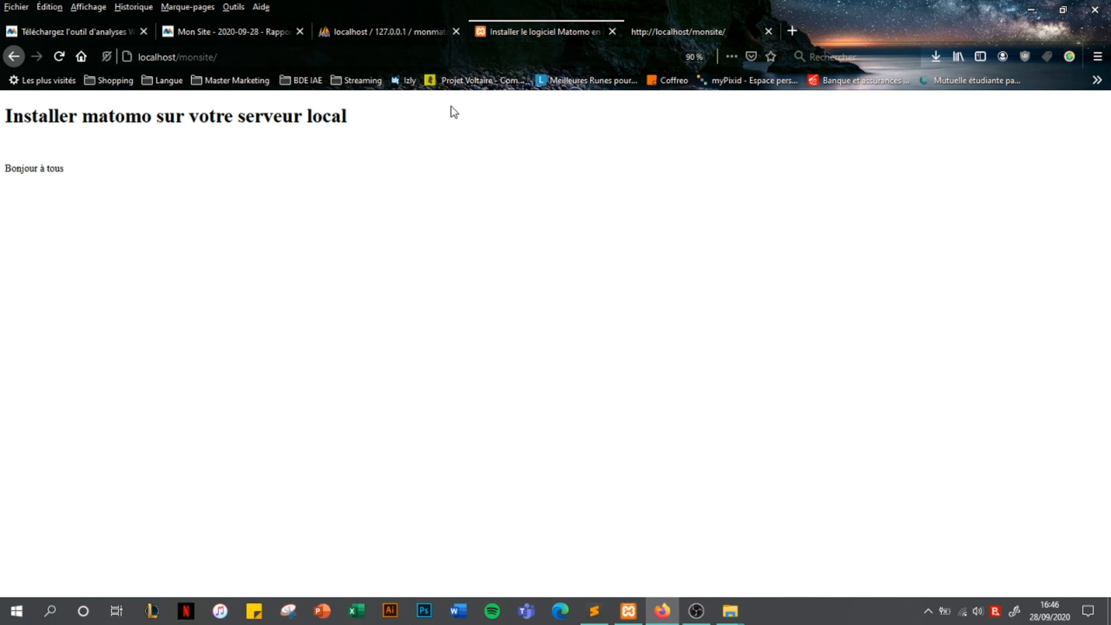
left_click(235, 27)
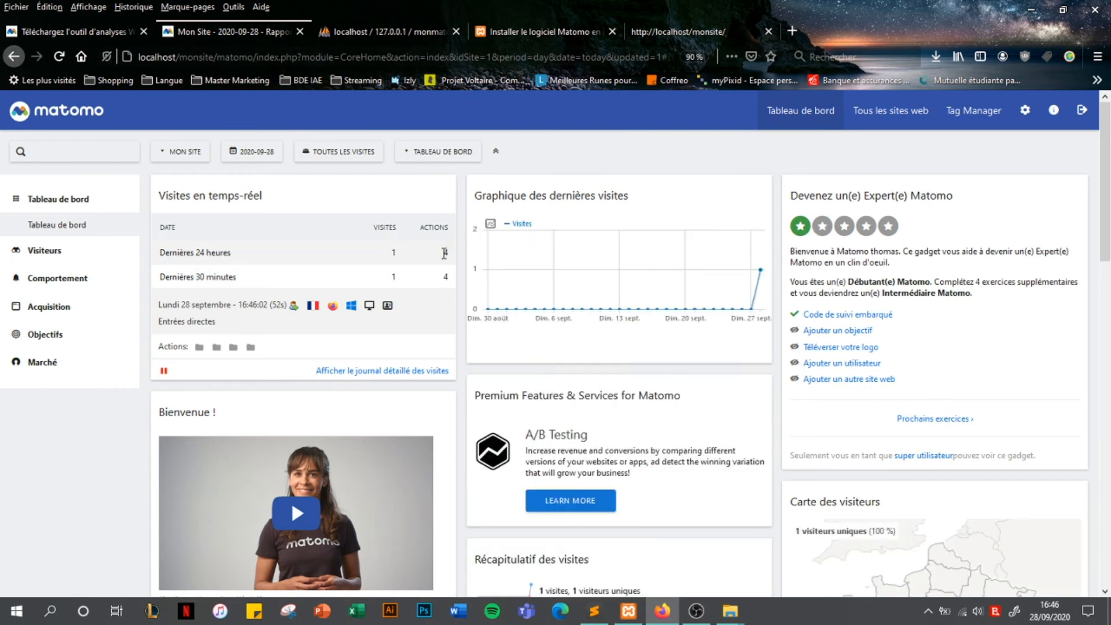
Confirm the real-time visit now shows 4 actions, then launch Microsoft Edge
mouse_move(313, 311)
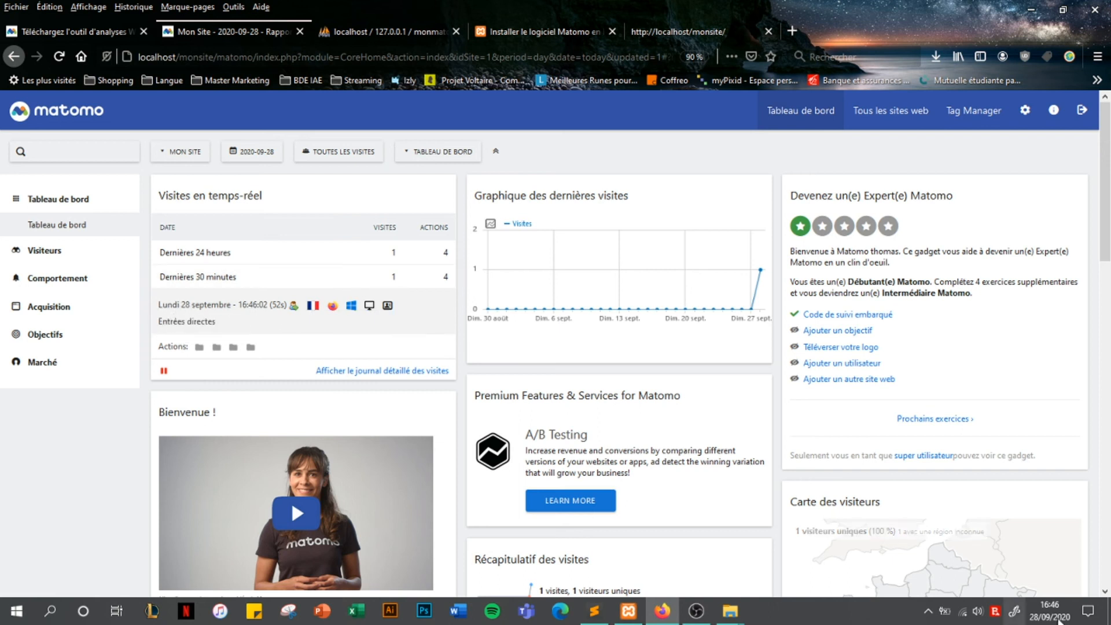
mouse_move(1035, 599)
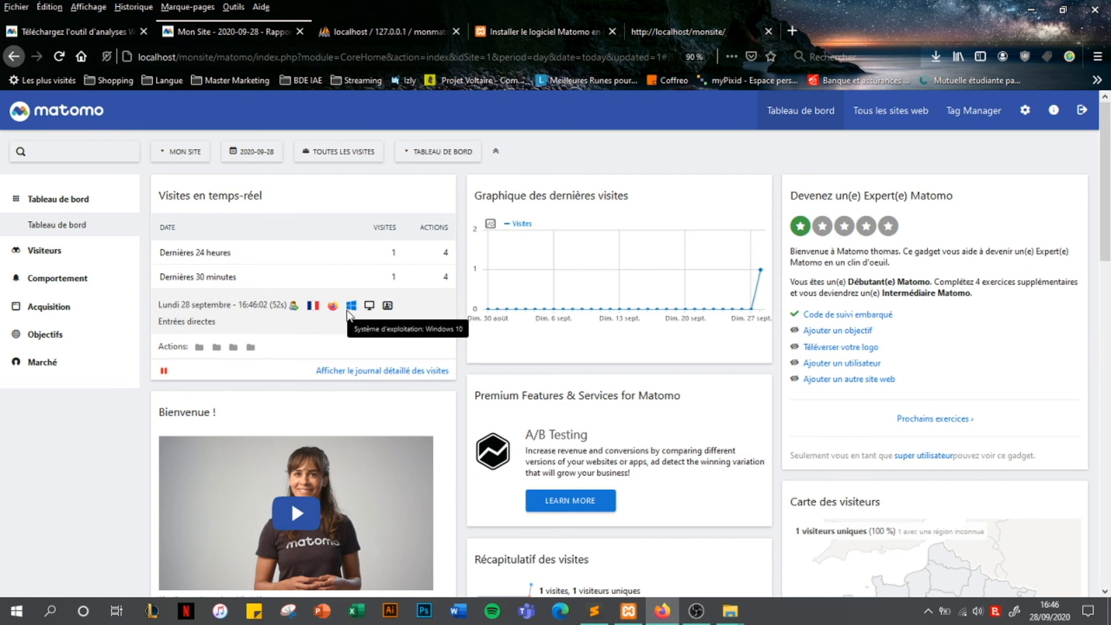
mouse_move(392, 294)
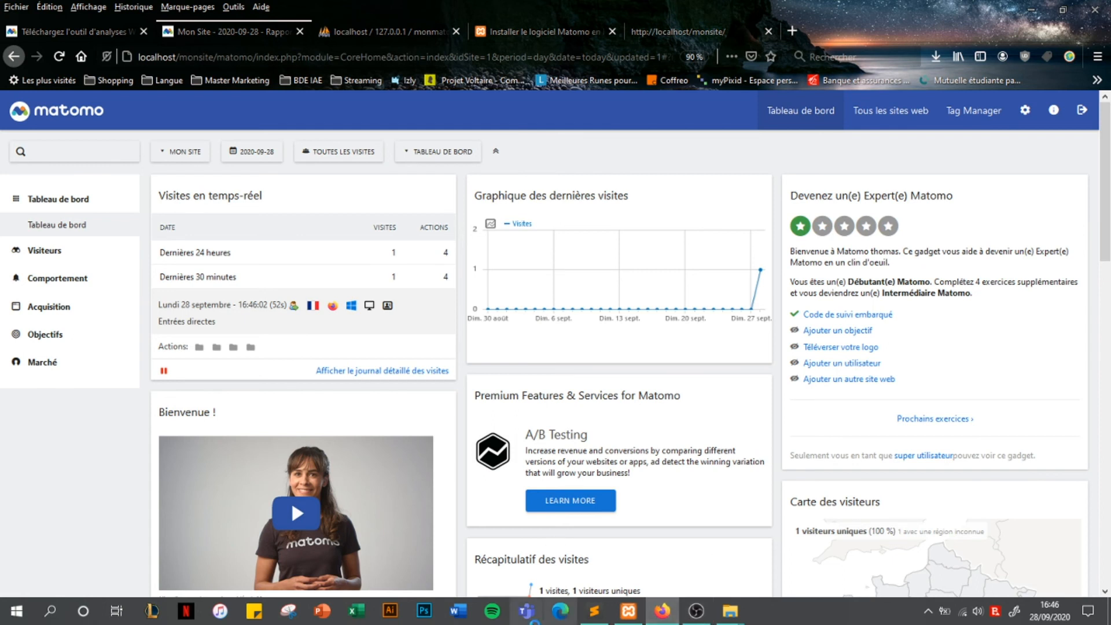
left_click(559, 613)
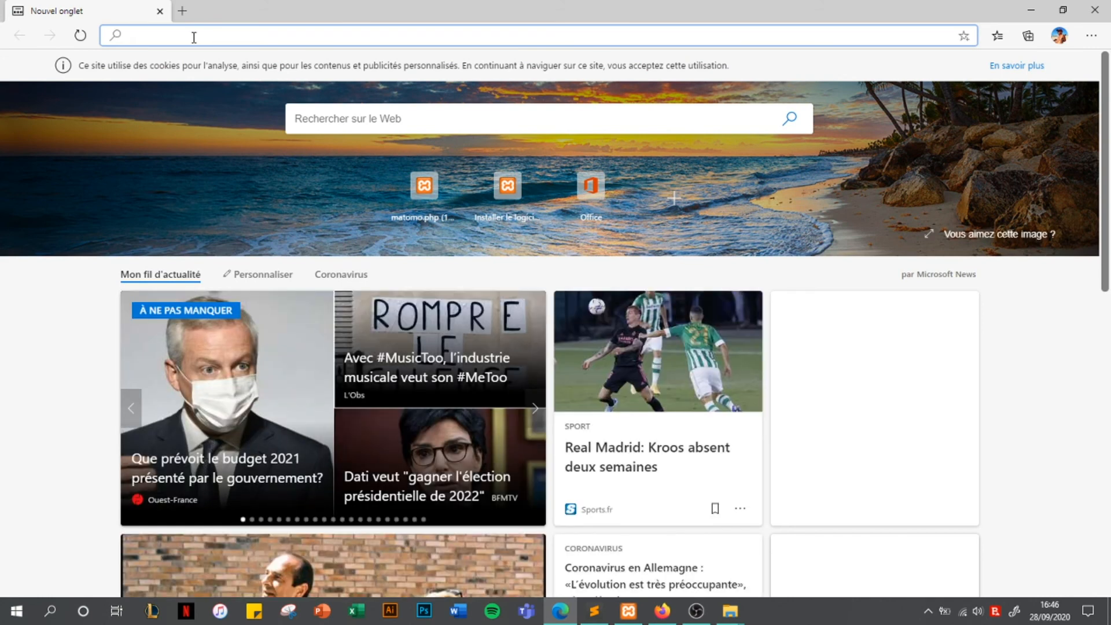
Load and reload localhost/monsite in Edge as a second visitor, then switch back to Firefox
type("loclahost")
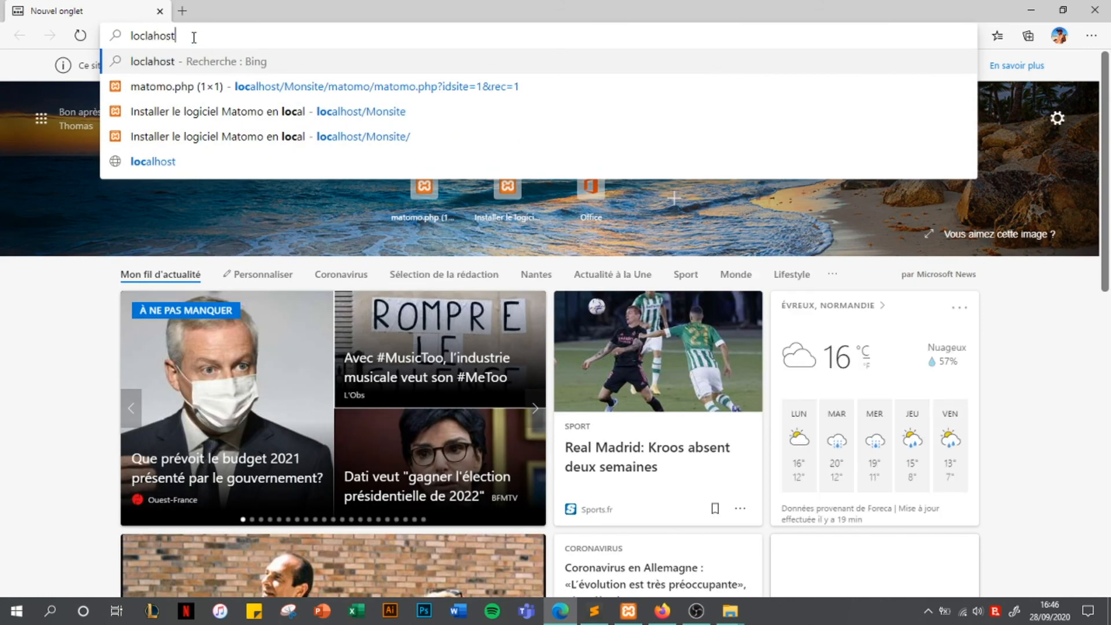
key("BackSpace")
key("BackSpace")
key("BackSpace")
key("BackSpace")
key("BackSpace")
key("BackSpace")
type("al")
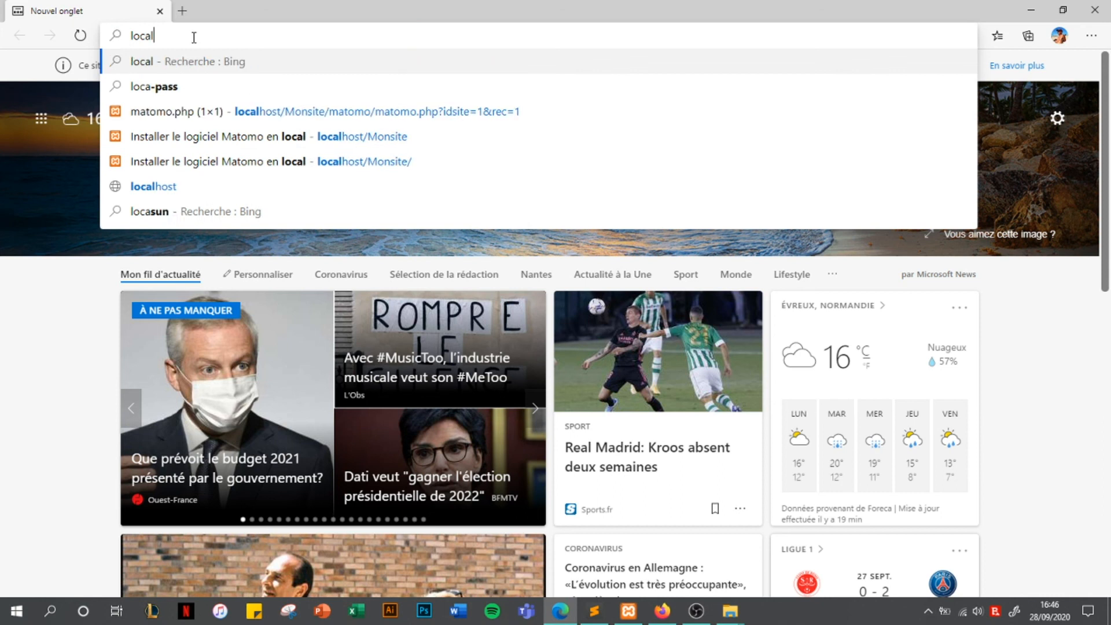
type("host/monsite")
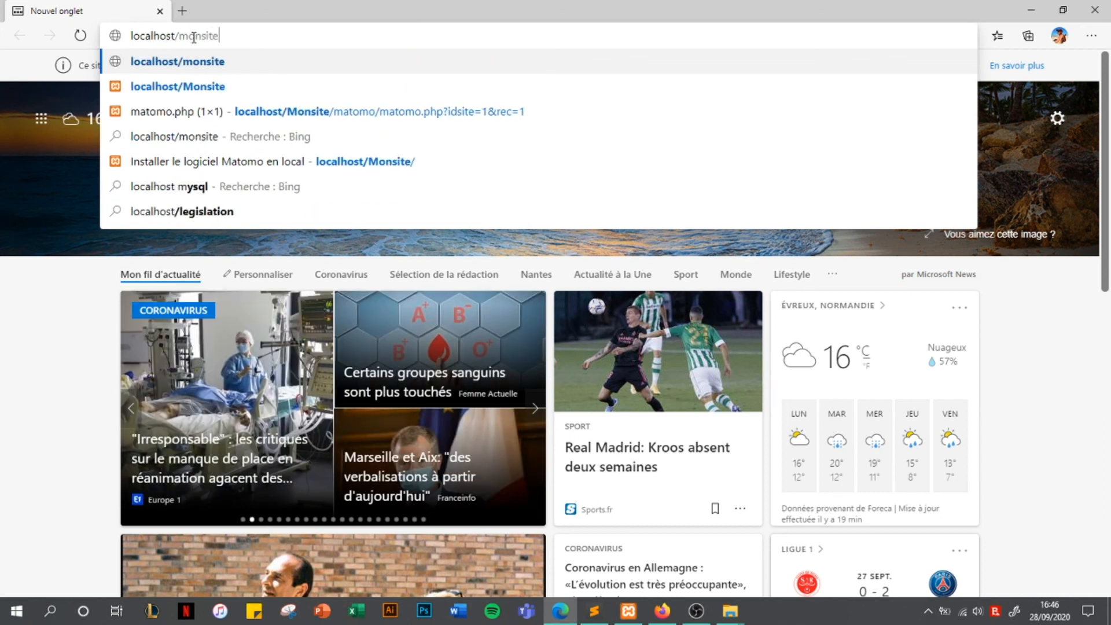
key("Return")
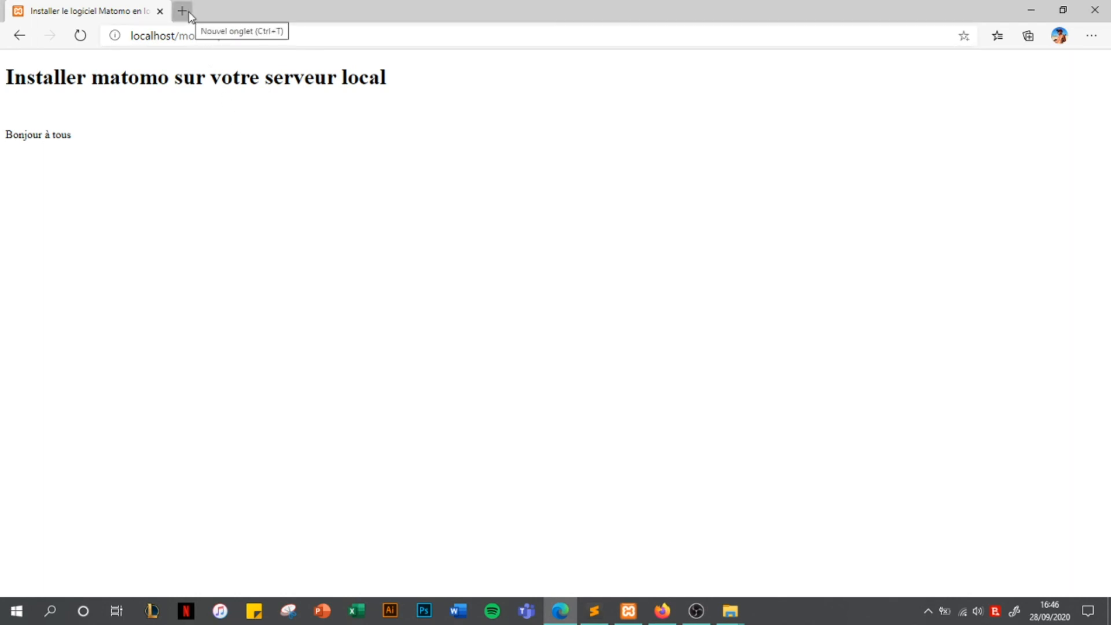
key("F5")
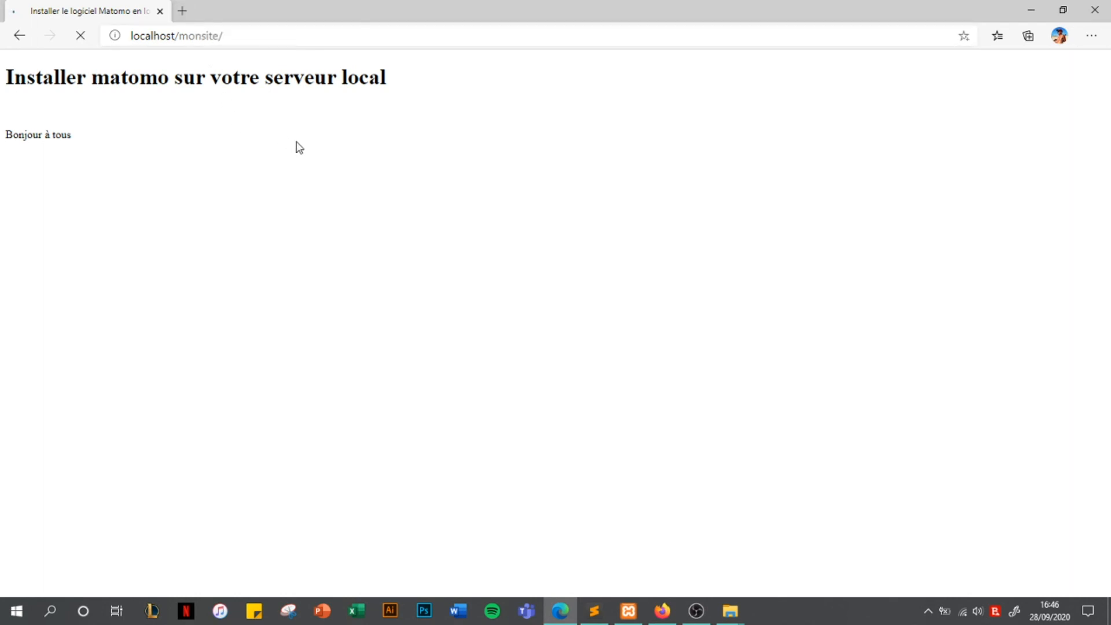
key("alt+Tab")
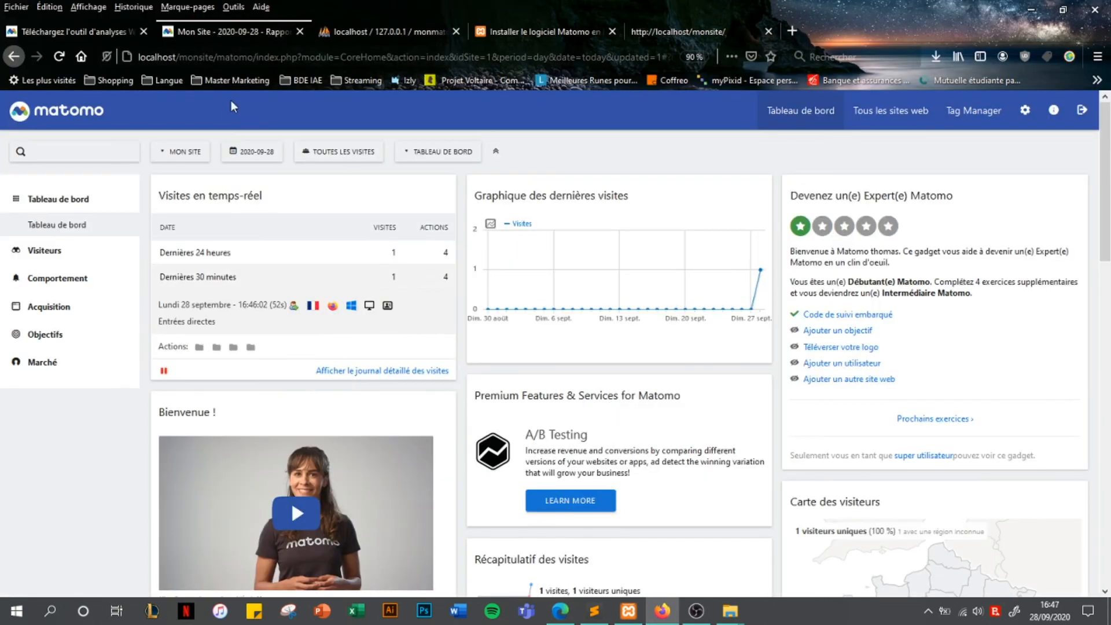
Refresh the dashboard so the real-time widget lists the Edge visit: 2 visits, 6 actions
key("F5")
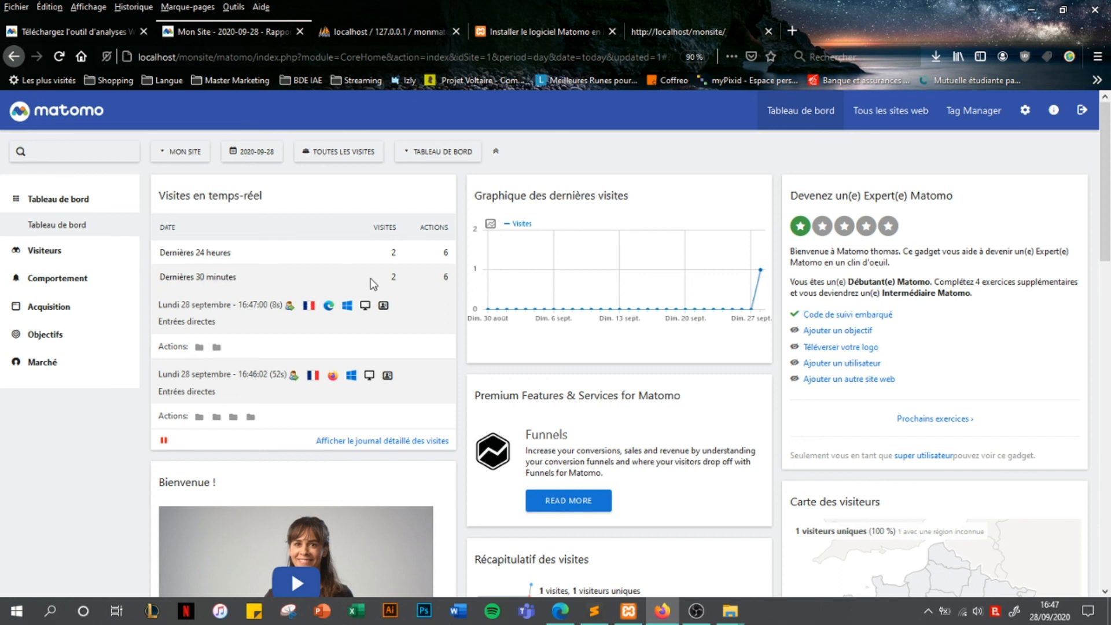
mouse_move(312, 315)
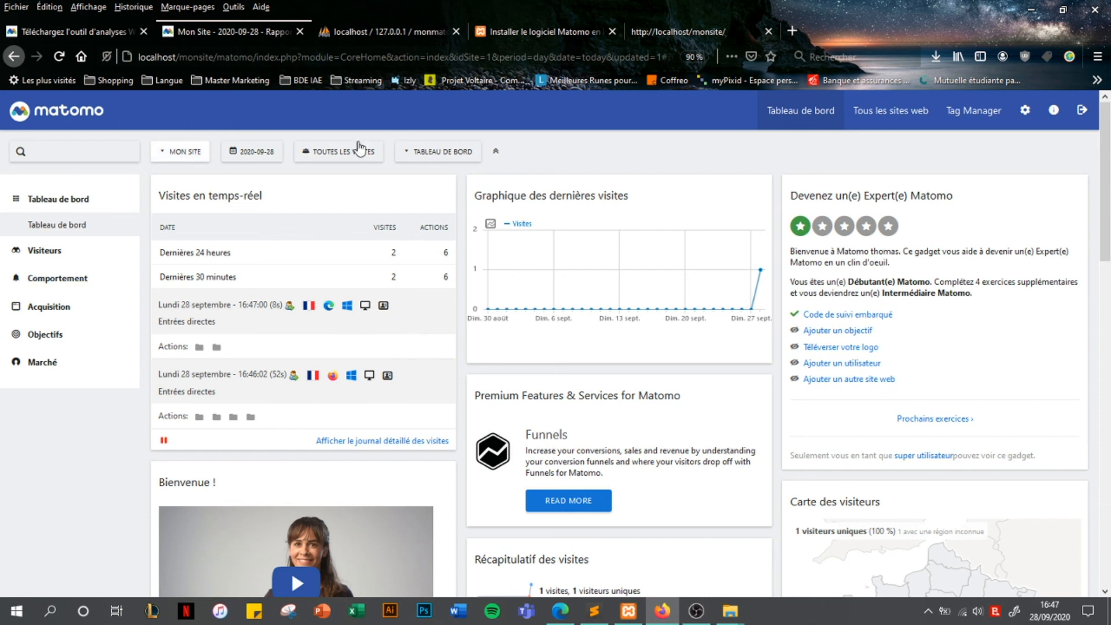
left_click(863, 120)
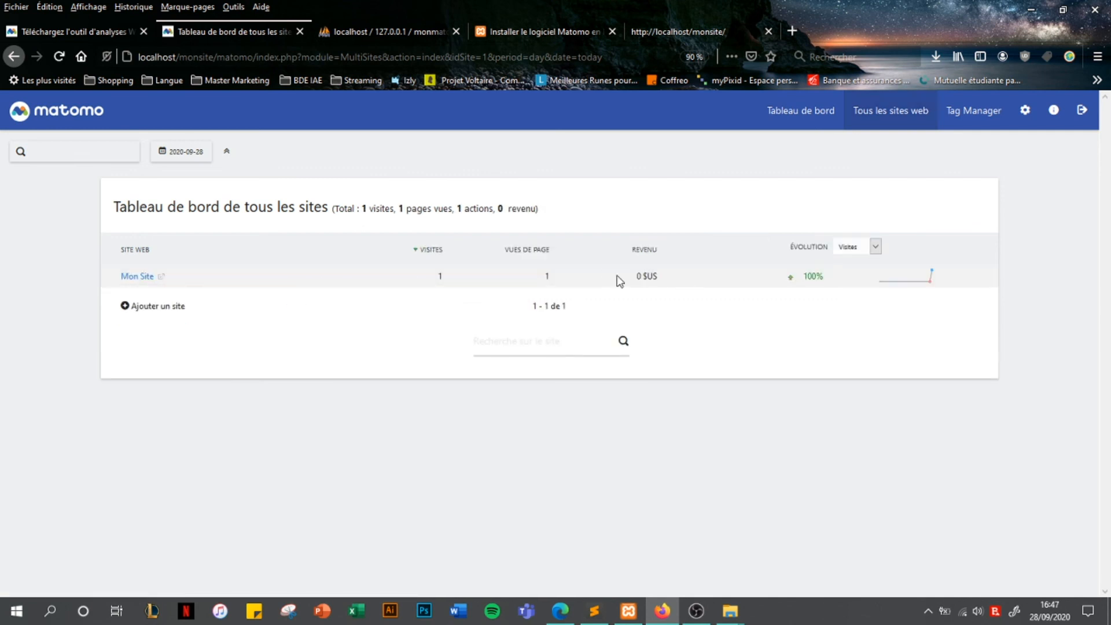
left_click(778, 125)
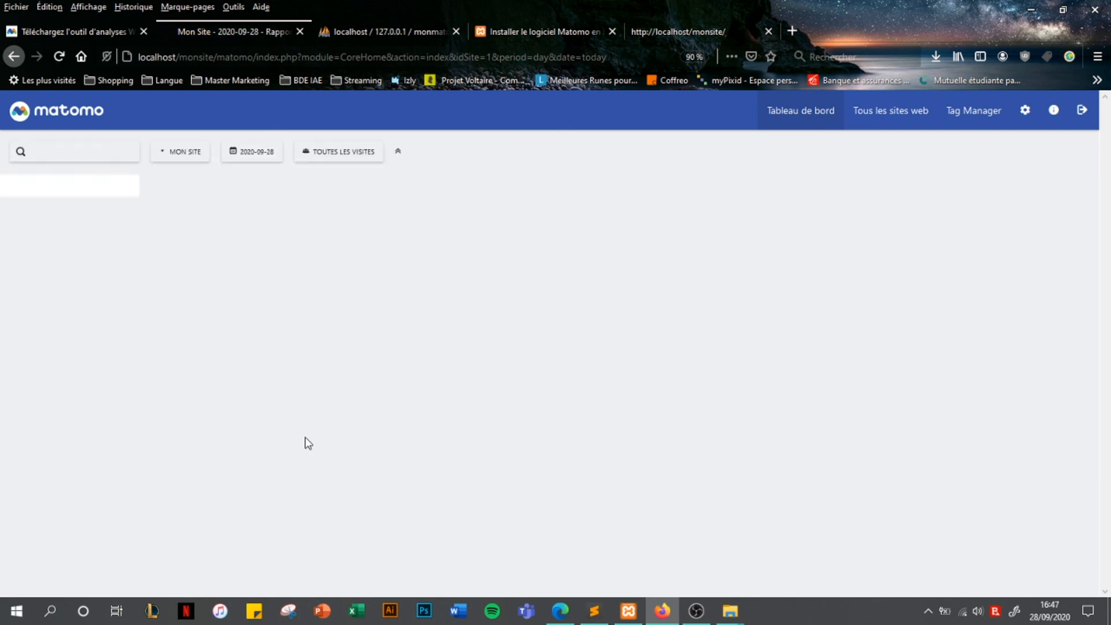